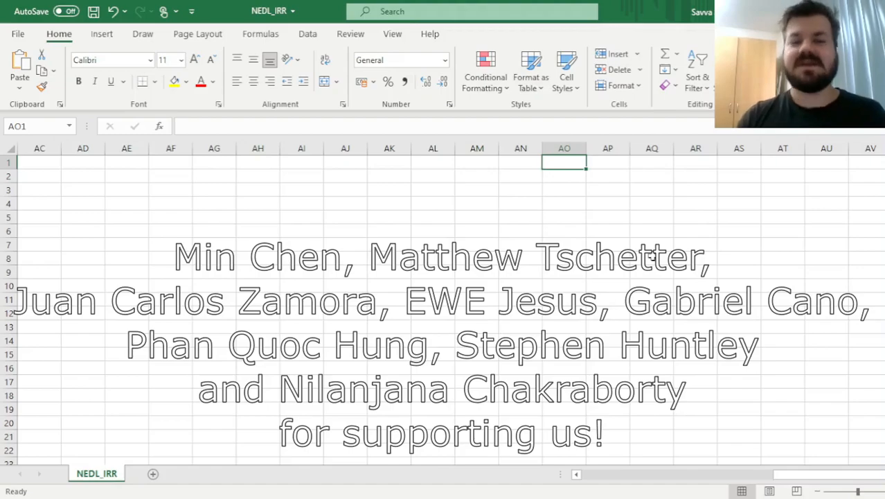
# Examine the cash flows in A5:B11 and the Goal-seek, Linear approximation and Binary search sections of the sheet.
pyautogui.hotkey('ctrl', 'Home')
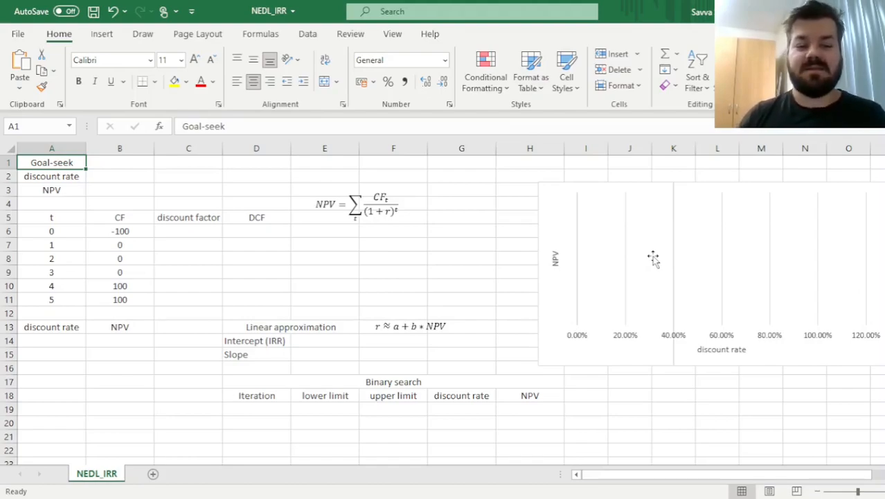
pyautogui.moveTo(71, 217); pyautogui.dragTo(113, 305)
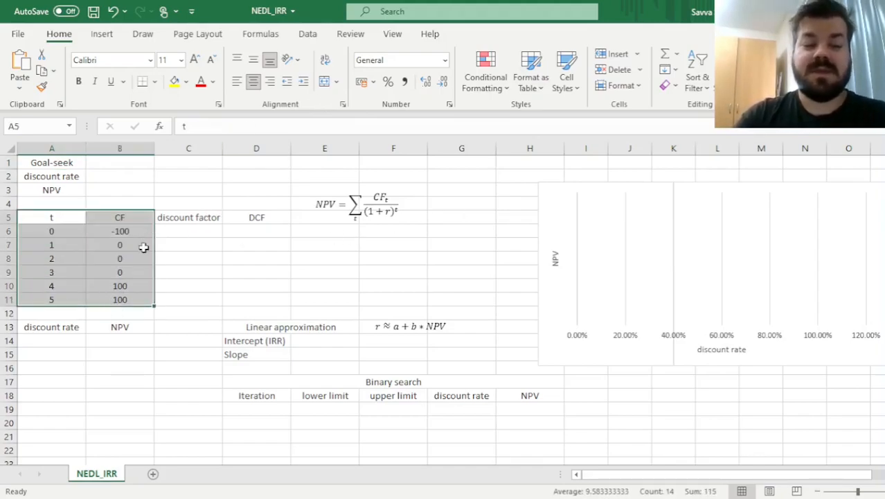
pyautogui.click(128, 232)
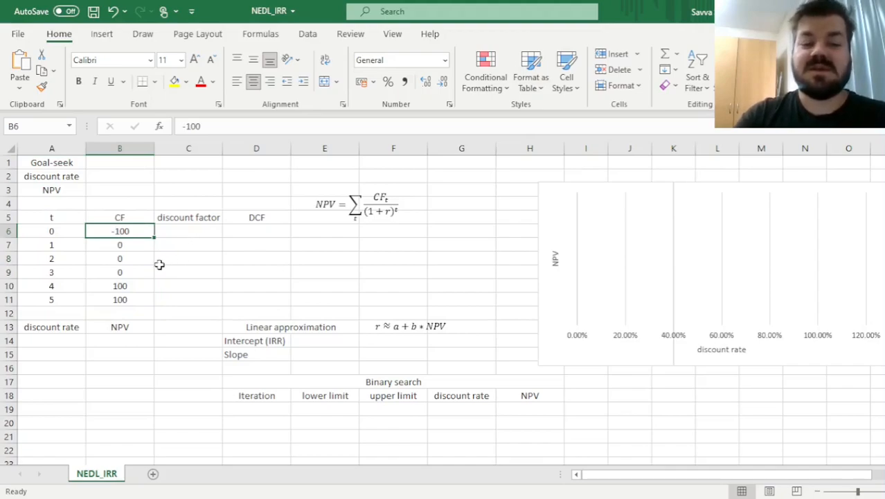
pyautogui.moveTo(63, 231); pyautogui.dragTo(131, 234)
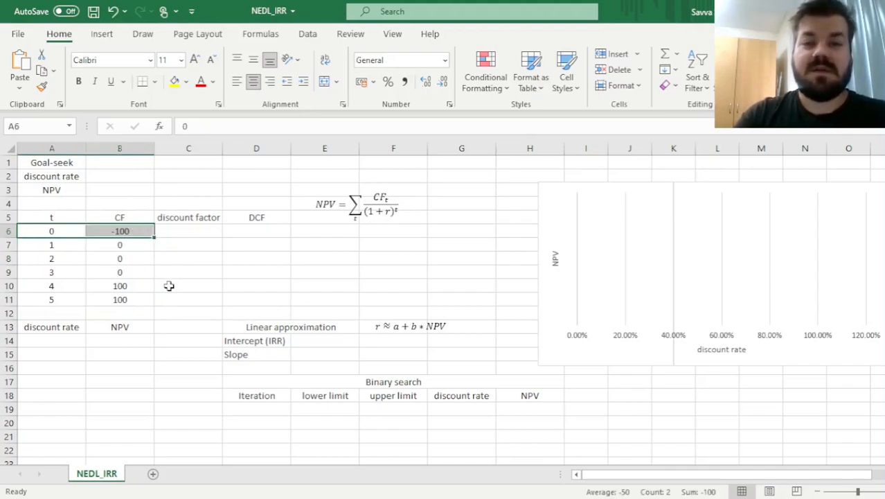
pyautogui.moveTo(123, 288); pyautogui.dragTo(119, 302)
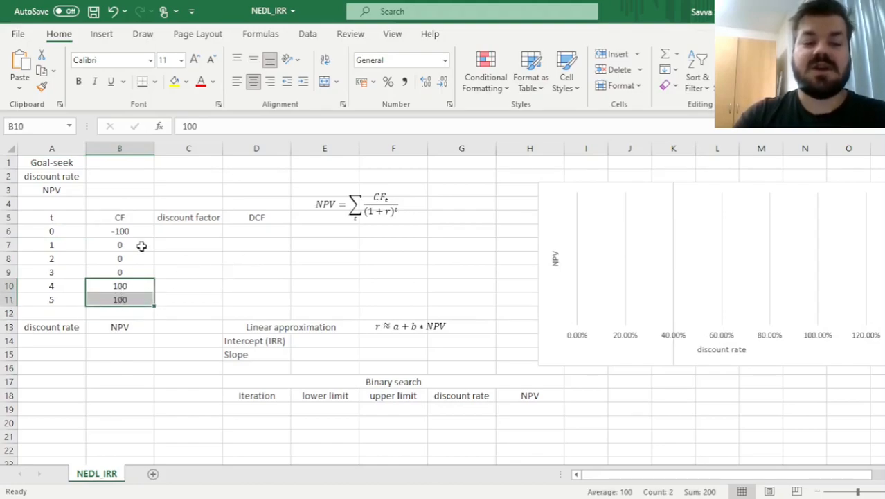
pyautogui.moveTo(141, 245); pyautogui.dragTo(142, 274)
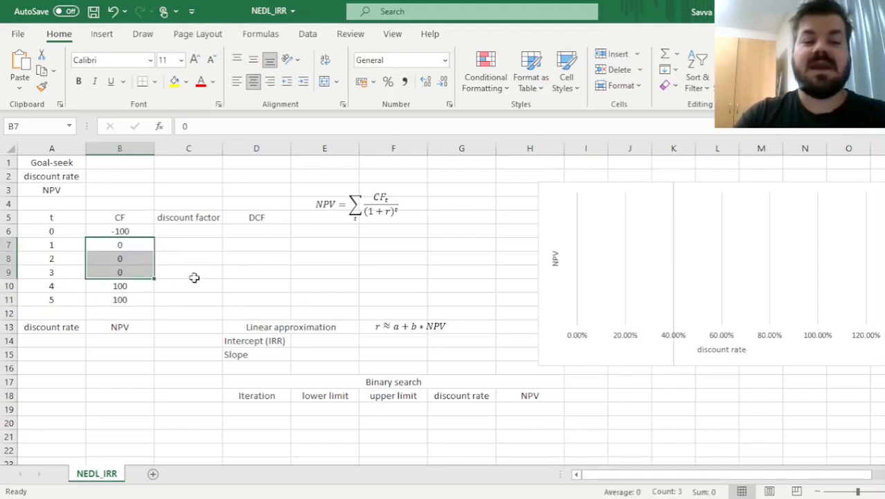
pyautogui.moveTo(104, 231); pyautogui.dragTo(118, 298)
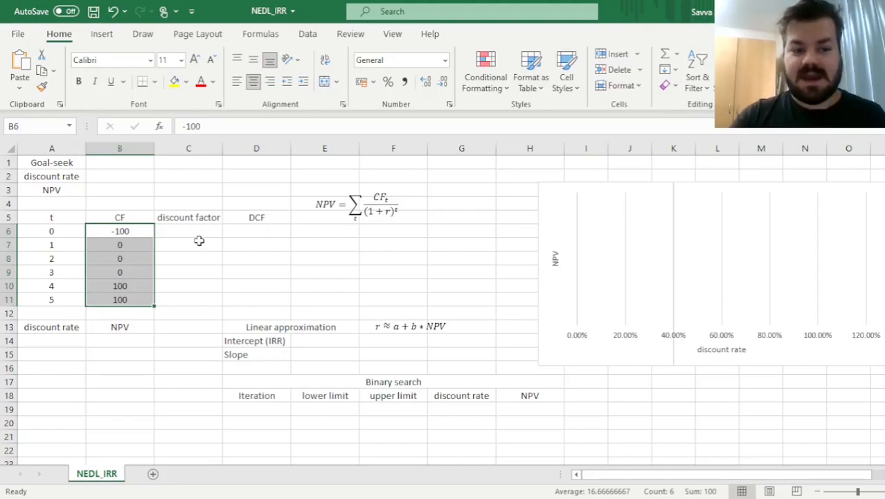
pyautogui.click(63, 165)
pyautogui.click(262, 325)
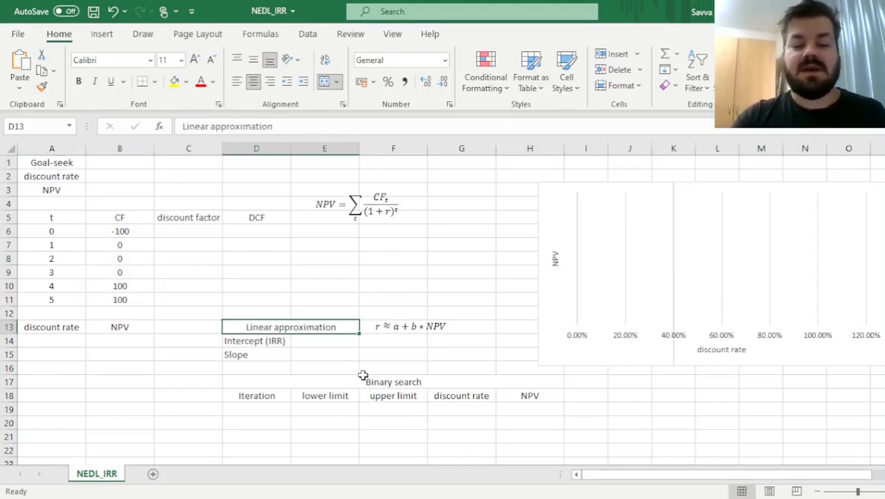
pyautogui.click(363, 378)
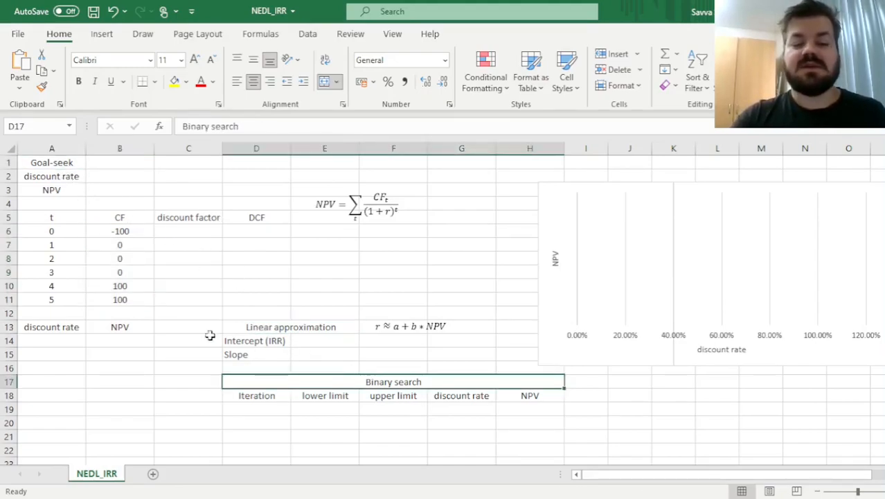
pyautogui.click(66, 160)
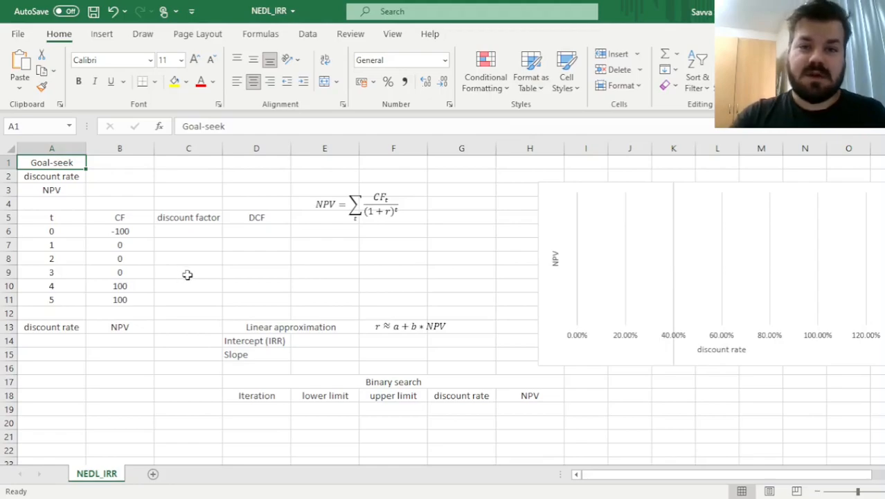
pyautogui.click(280, 325)
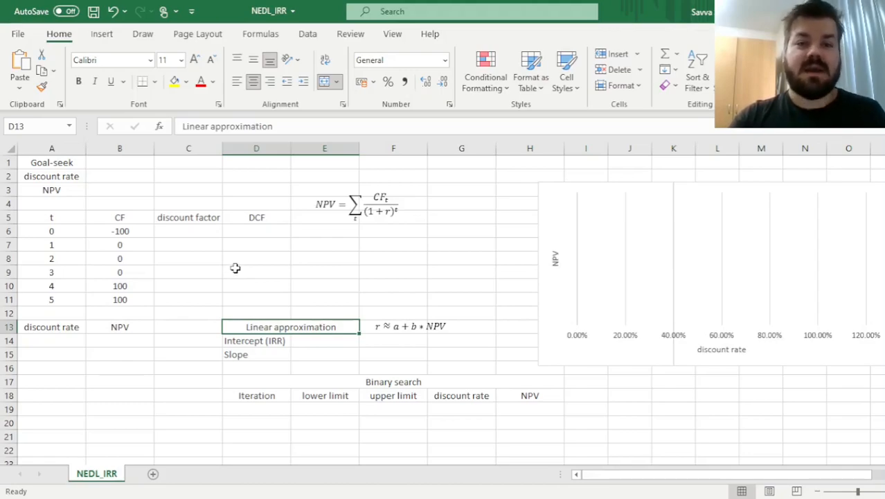
pyautogui.click(385, 378)
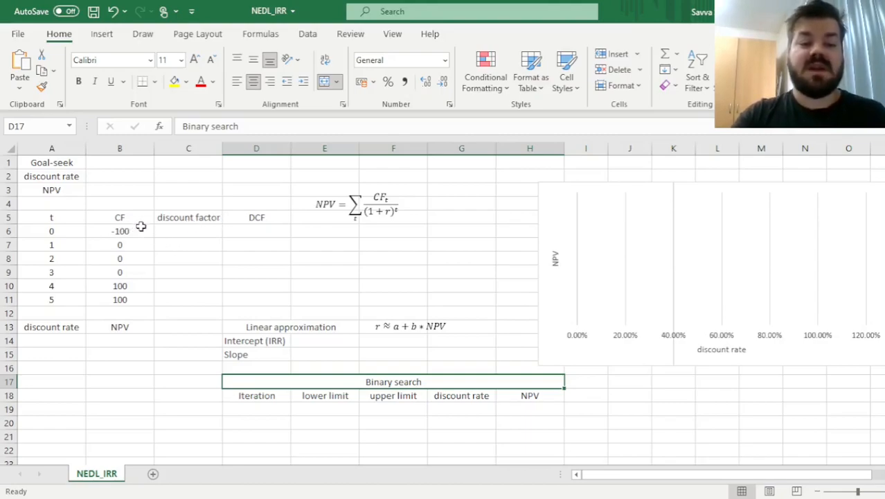
# Set the goal-seek discount rate in B2 to 10%.
pyautogui.click(118, 173)
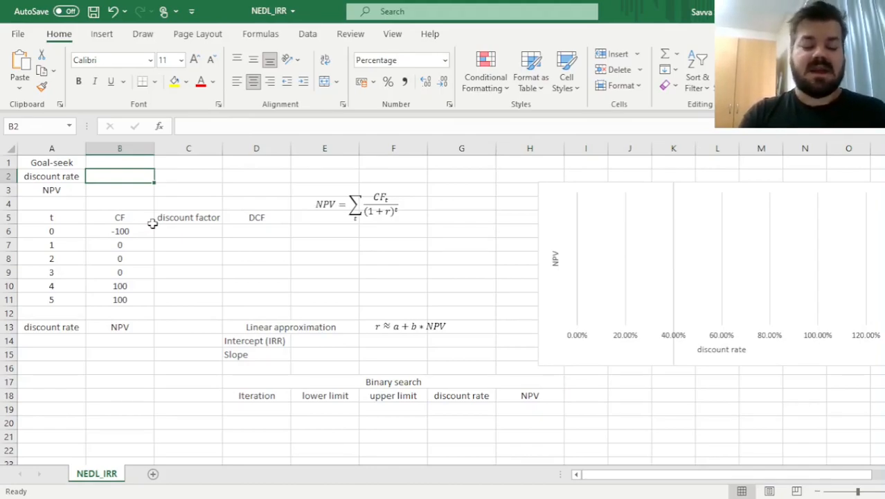
pyautogui.write('10')
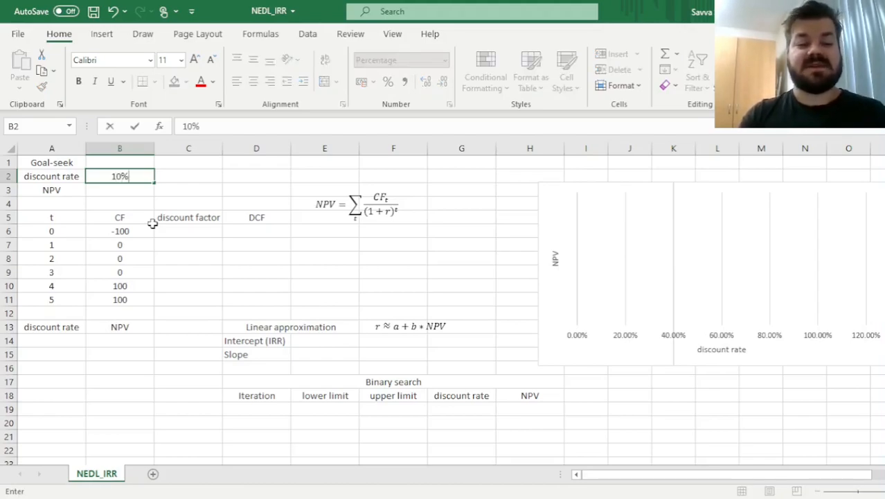
pyautogui.press('Return')
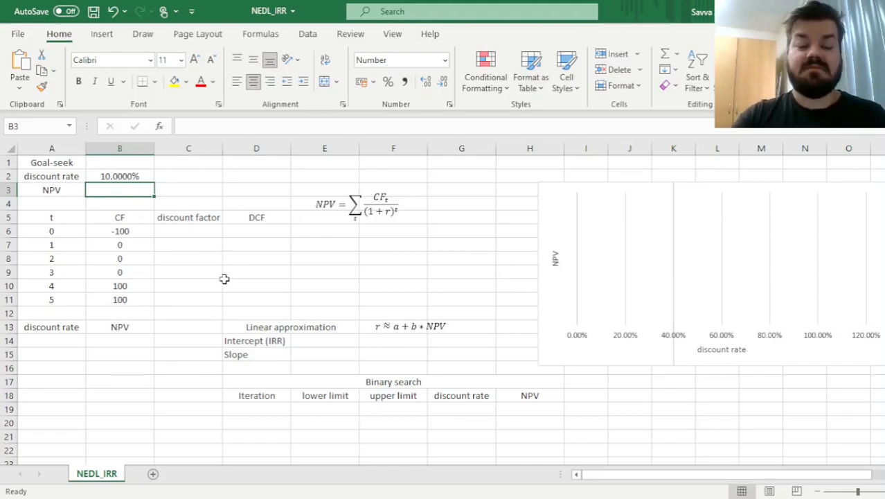
# Calculate the period 0 discount factor in C6 with =1/(1+B$2)^A6, keeping the discount rate's row fixed.
pyautogui.click(186, 230)
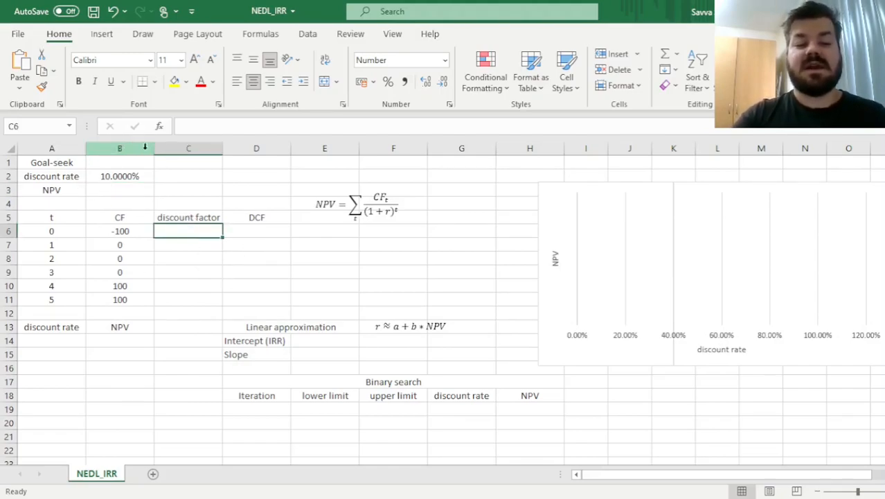
pyautogui.click(180, 150)
pyautogui.click(176, 230)
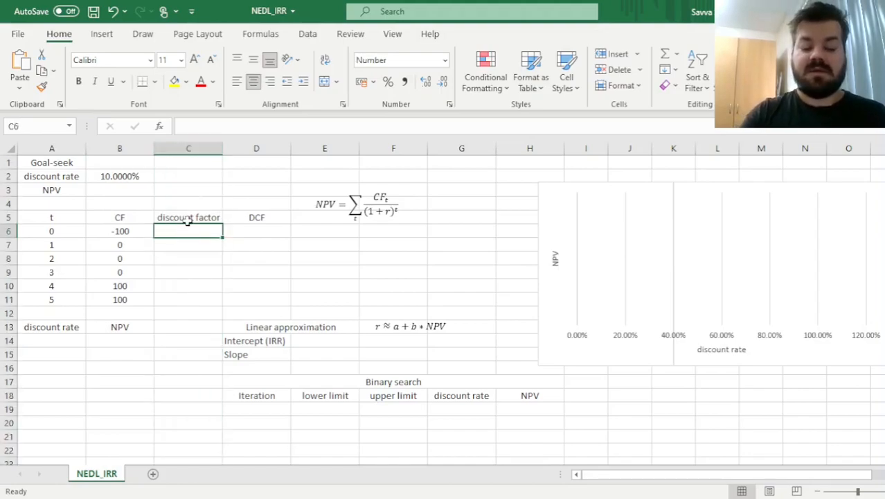
pyautogui.write('=1/(1+')
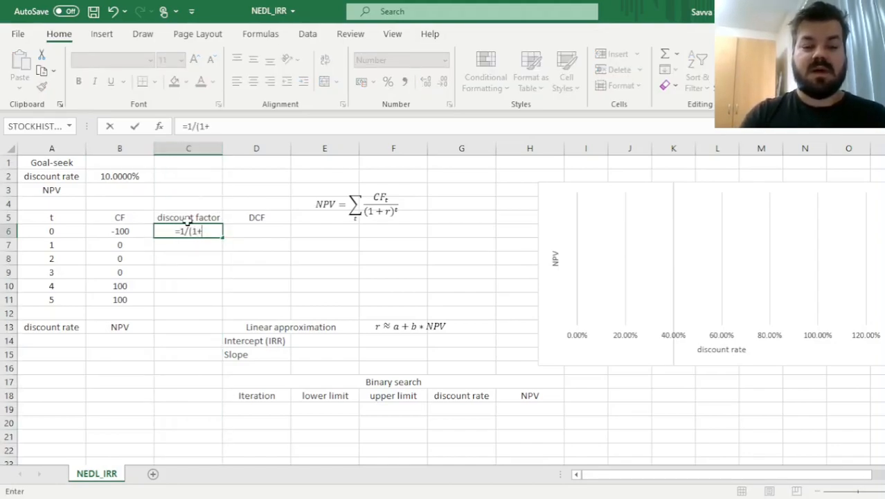
pyautogui.click(104, 173)
pyautogui.click(219, 126)
pyautogui.write('$2)^')
pyautogui.click(36, 231)
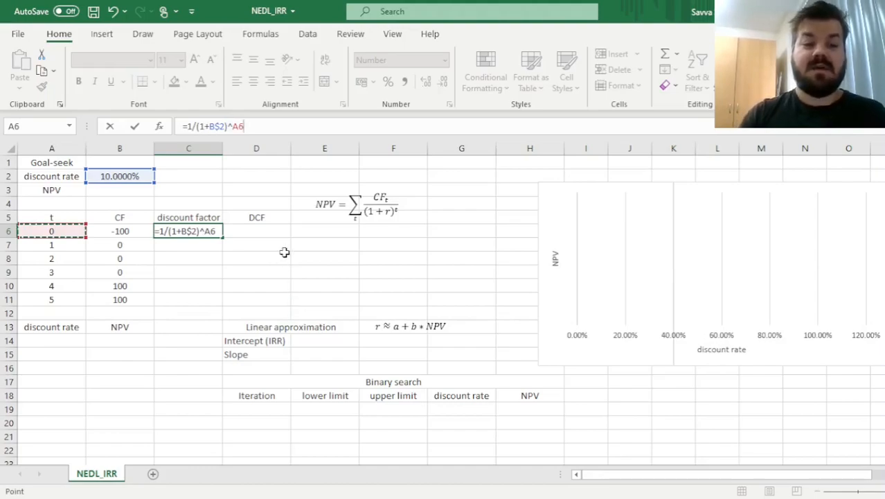
pyautogui.press('Return')
pyautogui.press('Up')
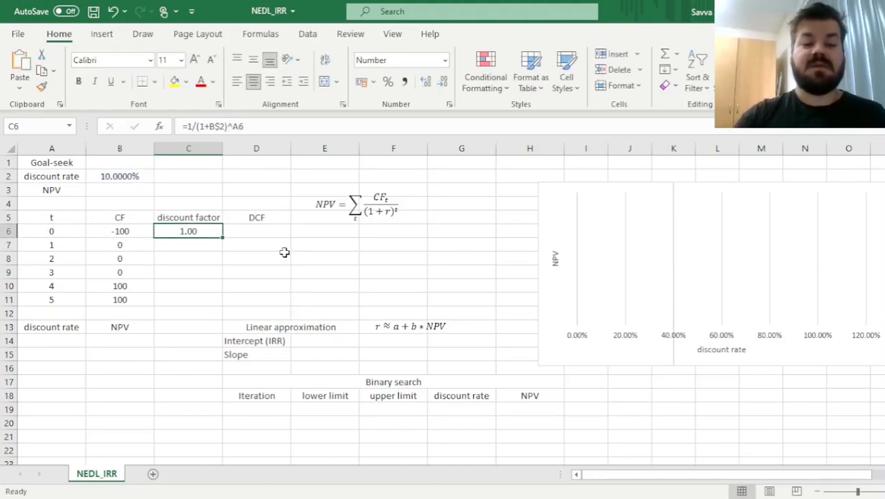
# Fill the discount factor formula down through period 5 in C11 and check the copied cells.
pyautogui.doubleClick(225, 238)
pyautogui.click(184, 231)
pyautogui.moveTo(183, 232); pyautogui.dragTo(184, 297)
pyautogui.click(183, 299)
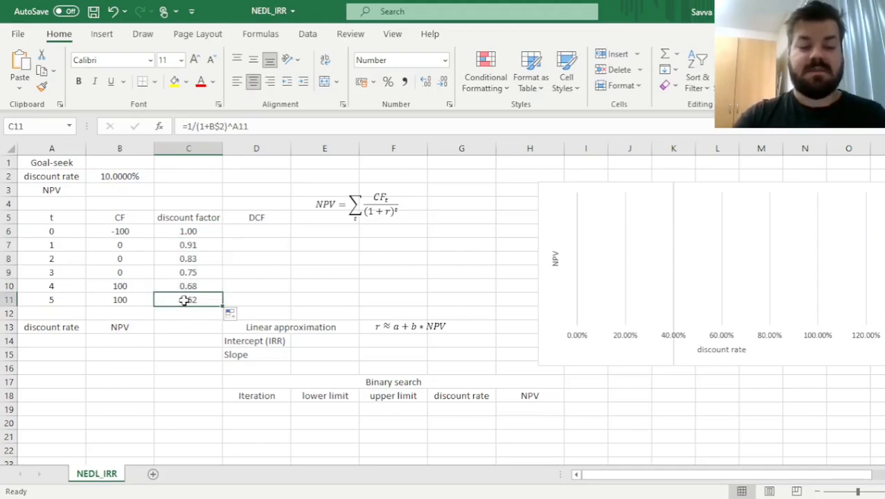
# Calculate the discounted cash flows in D6:D11 by multiplying each cash flow by its discount factor, starting with =B6*C6.
pyautogui.click(266, 230)
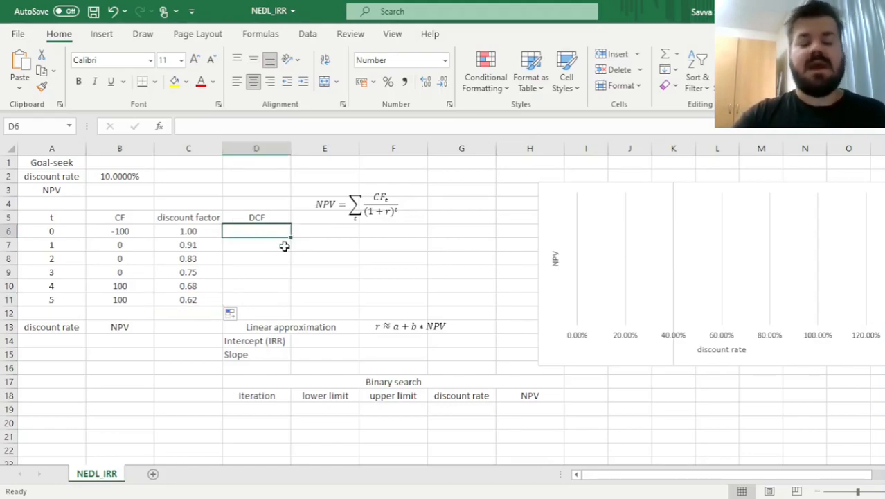
pyautogui.moveTo(124, 231); pyautogui.dragTo(124, 299)
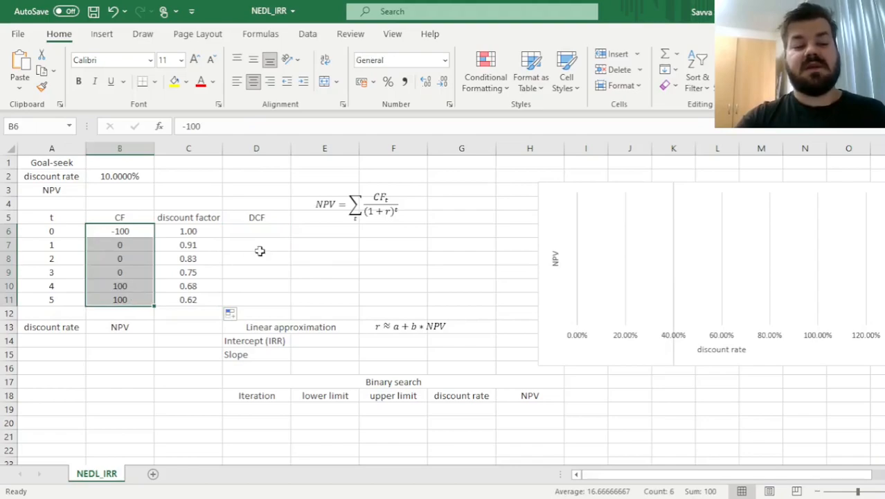
pyautogui.click(257, 233)
pyautogui.write('=')
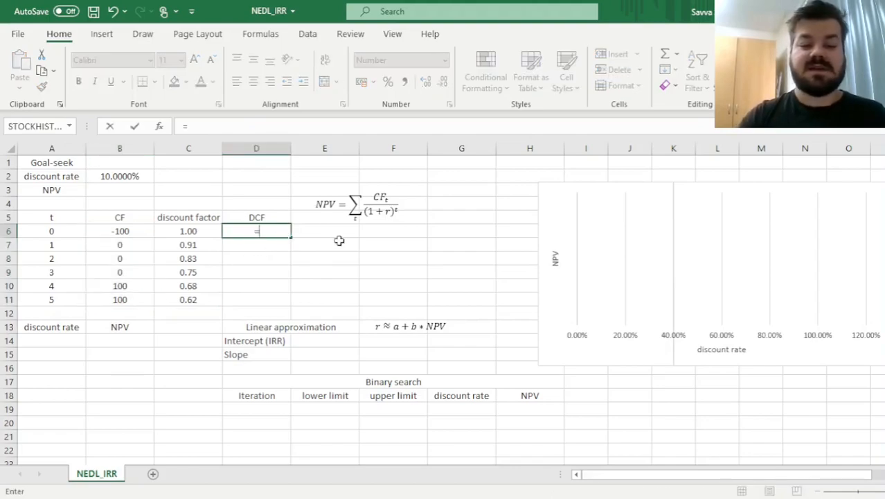
pyautogui.press('Left')
pyautogui.press('Left')
pyautogui.write('*')
pyautogui.press('Left')
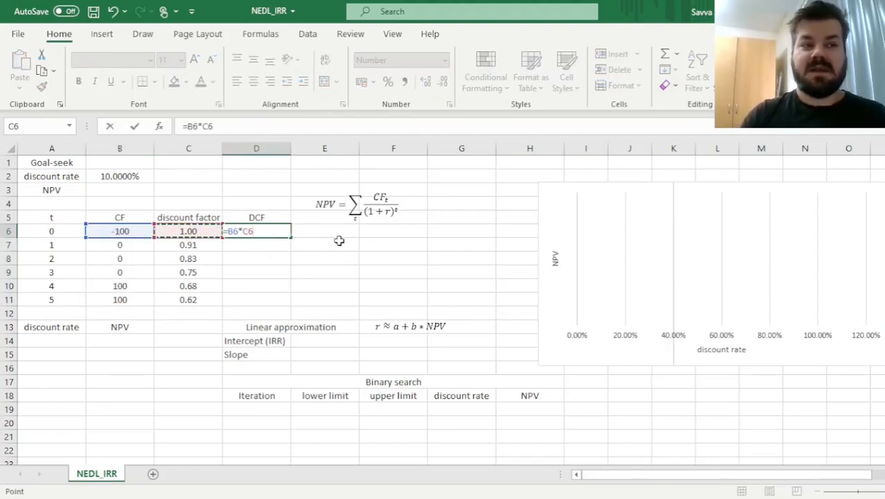
pyautogui.press('Return')
pyautogui.press('Up')
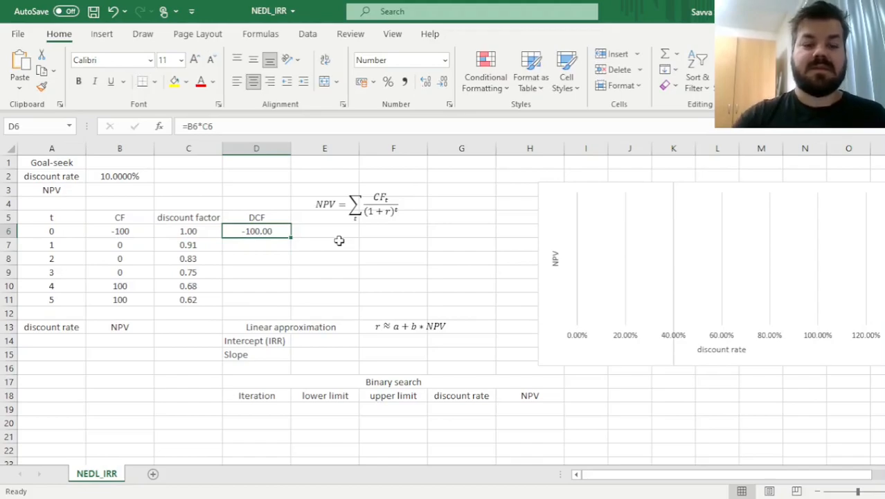
pyautogui.doubleClick(291, 236)
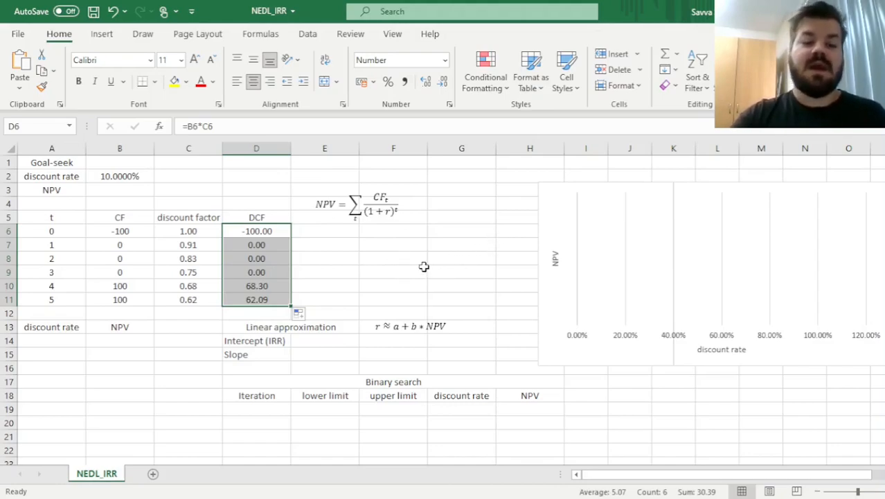
# Calculate the NPV in B3 as the total of the discounted cash flows with =SUM(D6:D11), and check its referenced range.
pyautogui.click(383, 211)
pyautogui.click(370, 256)
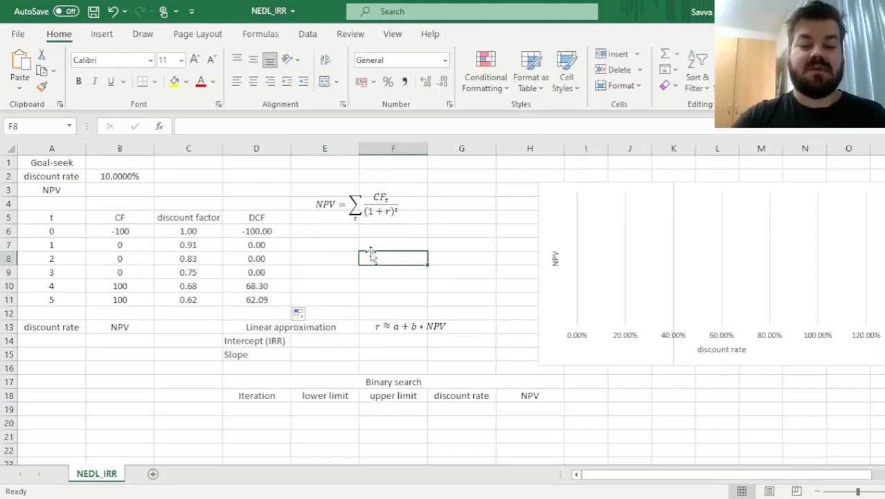
pyautogui.click(150, 190)
pyautogui.write('=SUM(')
pyautogui.moveTo(245, 231); pyautogui.dragTo(265, 295)
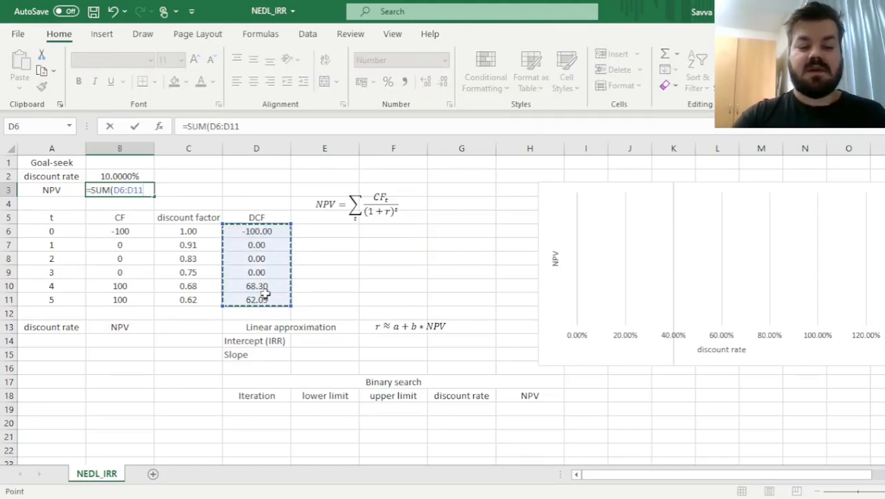
pyautogui.write(')')
pyautogui.hotkey('ctrl', 'Return')
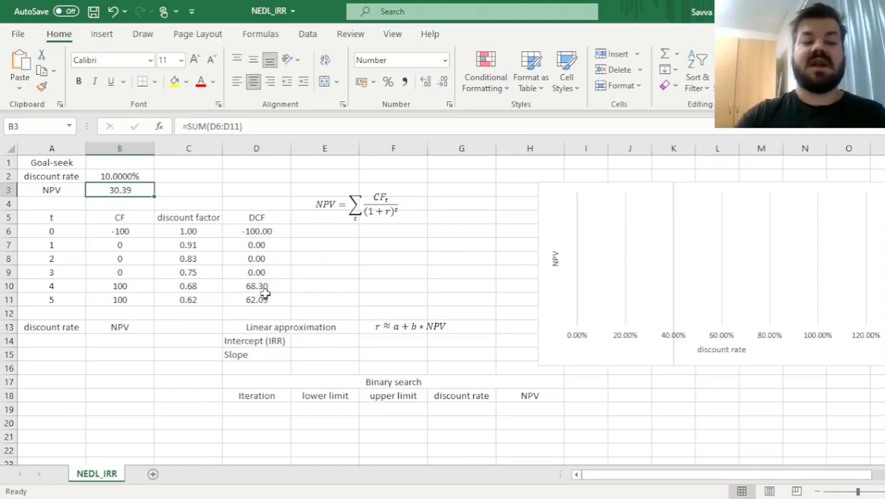
pyautogui.click(212, 133)
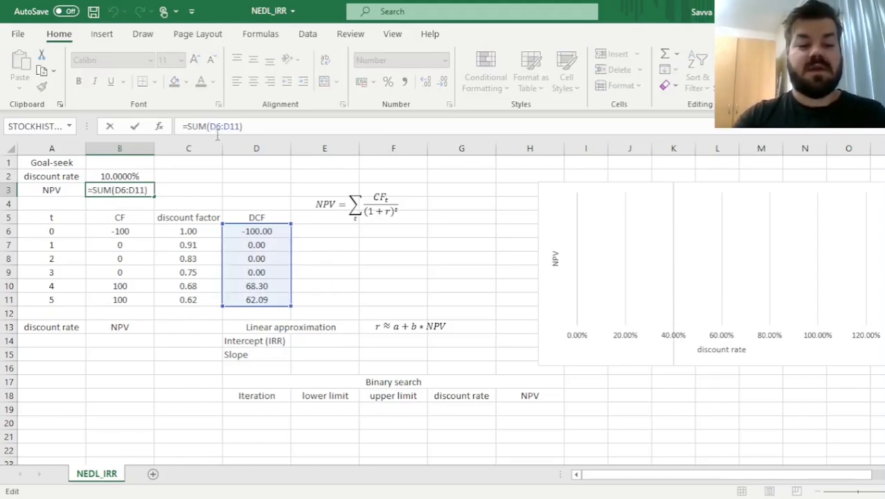
pyautogui.press('Escape')
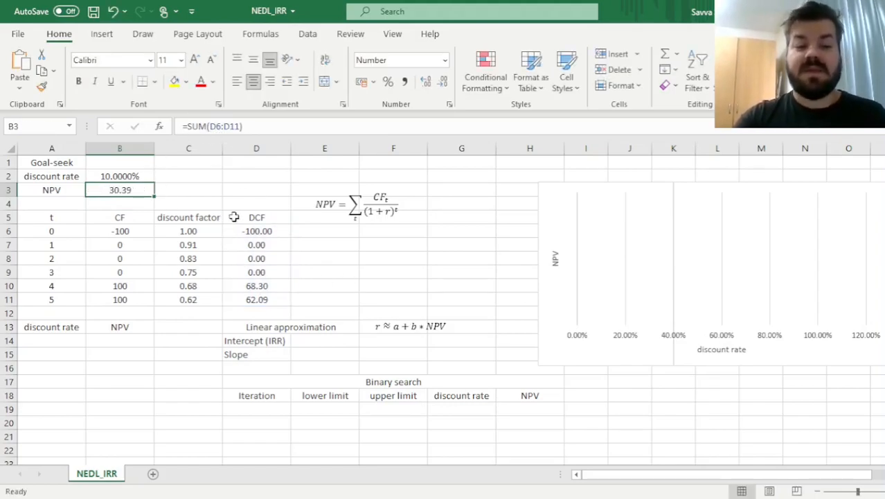
pyautogui.click(136, 176)
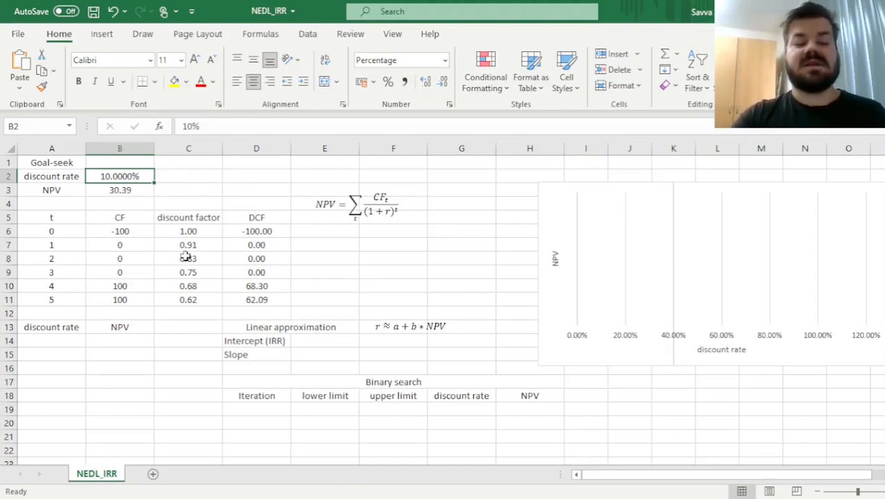
pyautogui.click(138, 194)
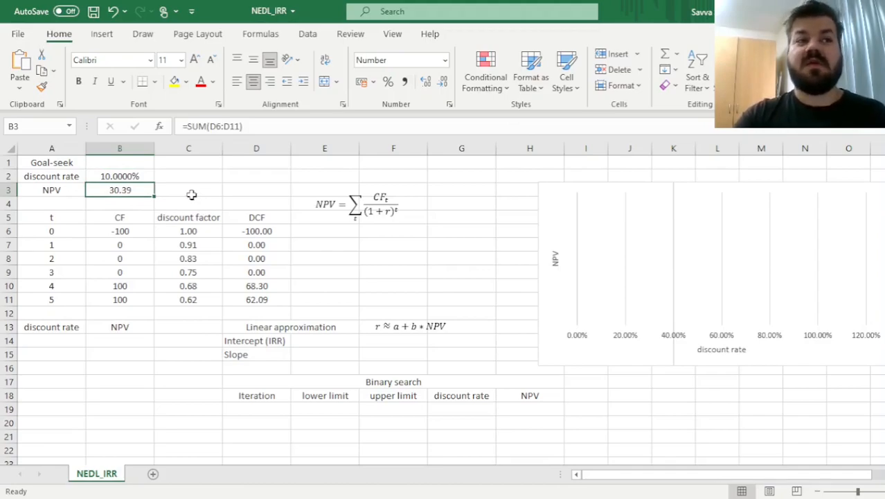
pyautogui.click(132, 174)
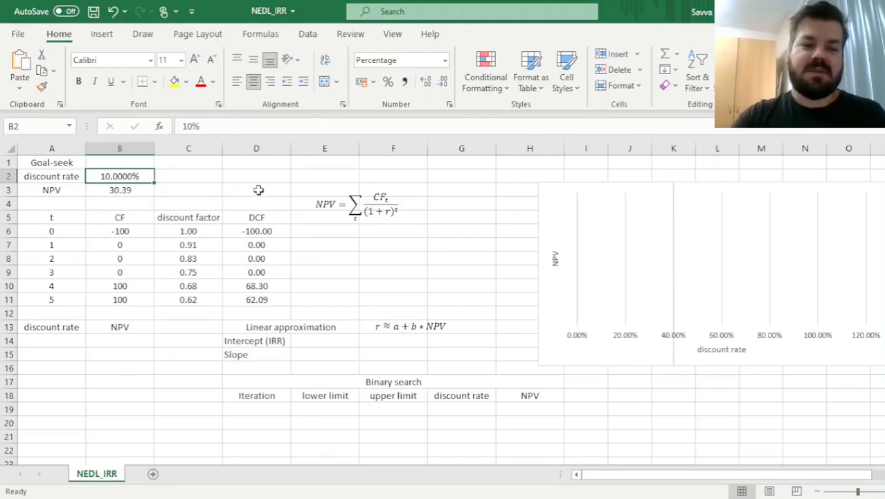
# Run Goal Seek to bring the NPV in B3 to 0 by changing the discount rate in B2, and keep the solution.
pyautogui.click(308, 35)
pyautogui.click(632, 89)
pyautogui.click(634, 130)
pyautogui.moveTo(493, 198); pyautogui.dragTo(314, 39)
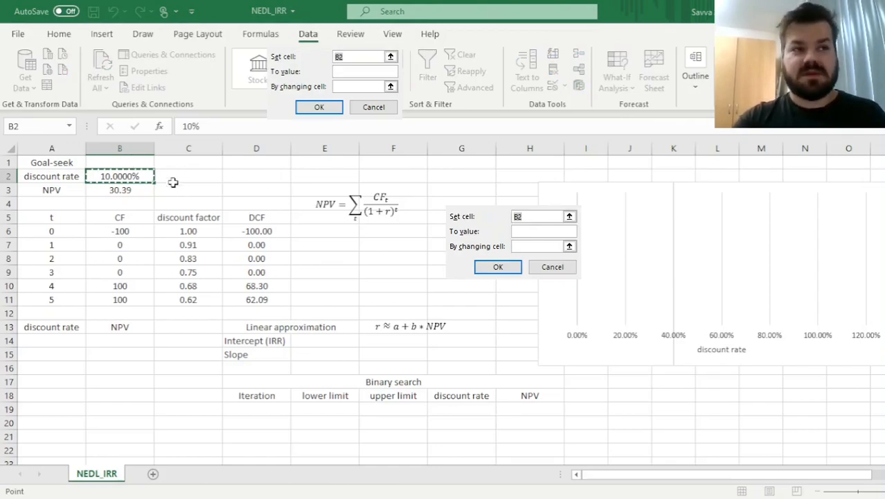
pyautogui.click(134, 189)
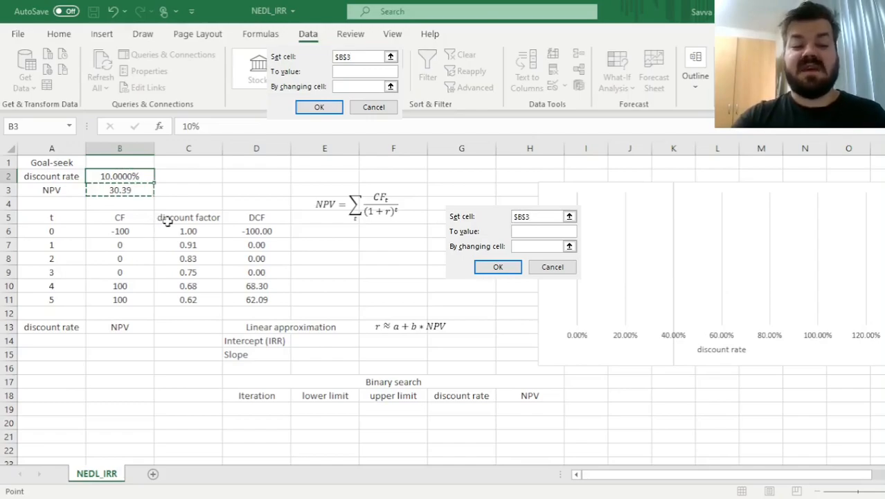
pyautogui.click(338, 74)
pyautogui.write('0')
pyautogui.press('Tab')
pyautogui.click(120, 176)
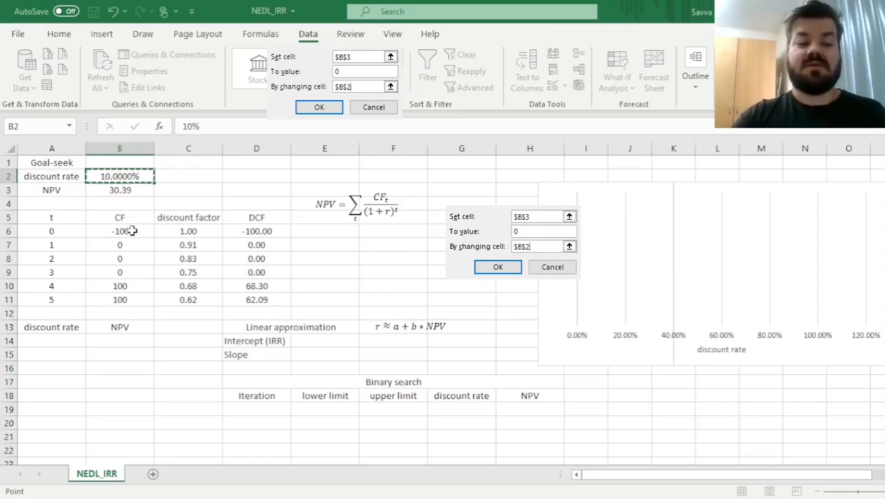
pyautogui.click(496, 267)
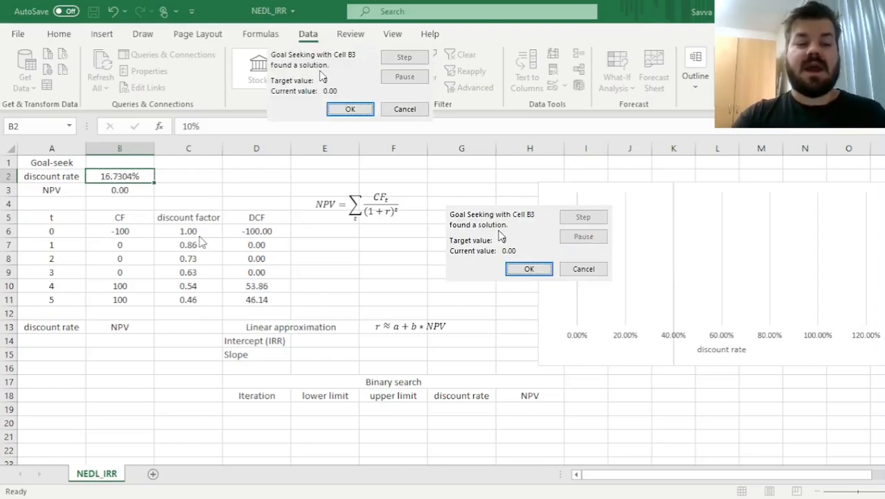
pyautogui.click(524, 270)
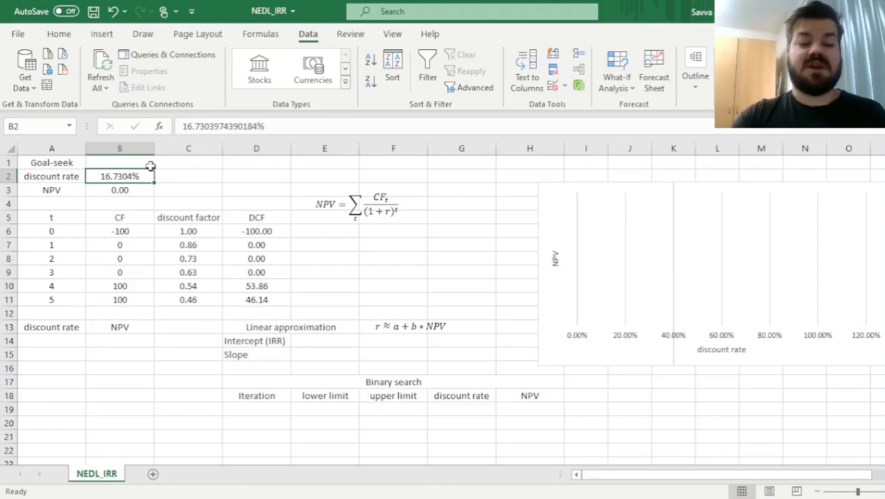
pyautogui.click(143, 194)
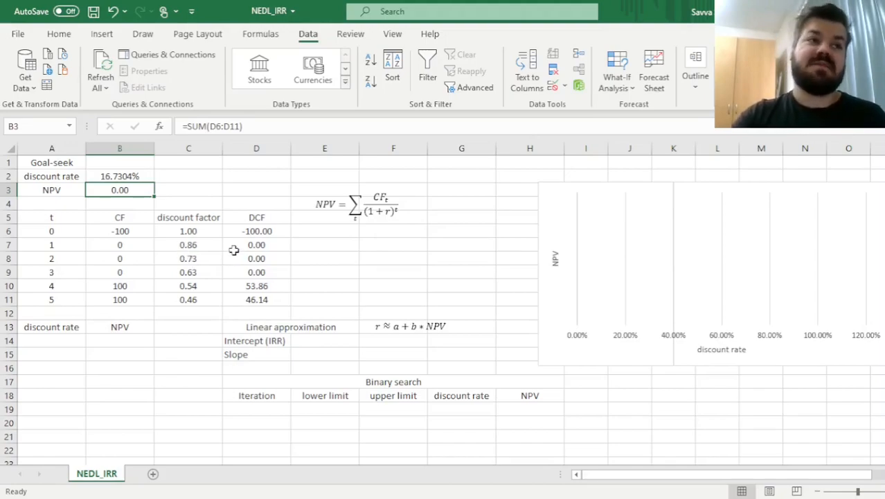
# Build a discount rate series from 0% in A14, using =A14+1% in A15 and filling it down to 25% in A39.
pyautogui.click(70, 341)
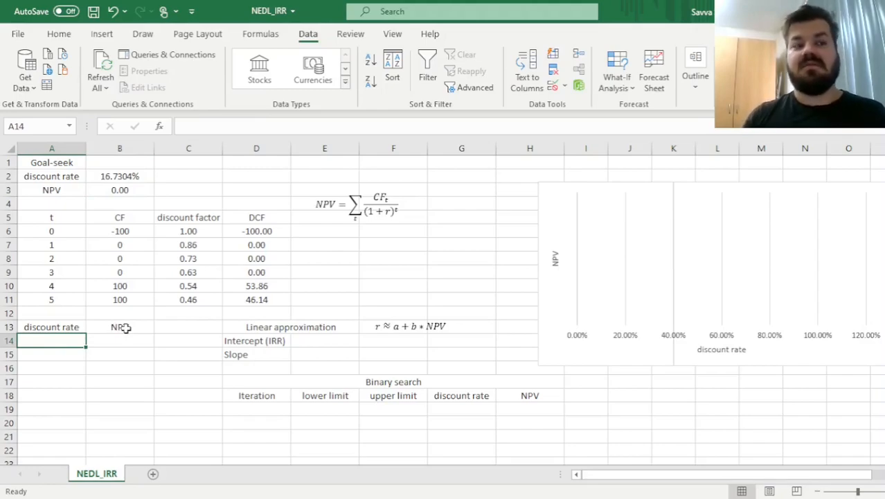
pyautogui.write('0')
pyautogui.press('Return')
pyautogui.write('=A14+1%')
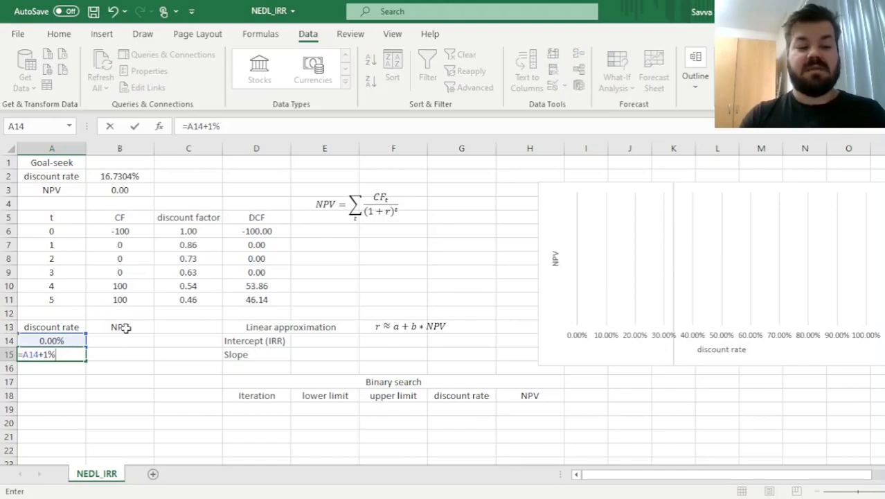
pyautogui.hotkey('ctrl', 'Return')
pyautogui.moveTo(86, 359); pyautogui.dragTo(73, 451)
pyautogui.scroll(6, 95, 271)
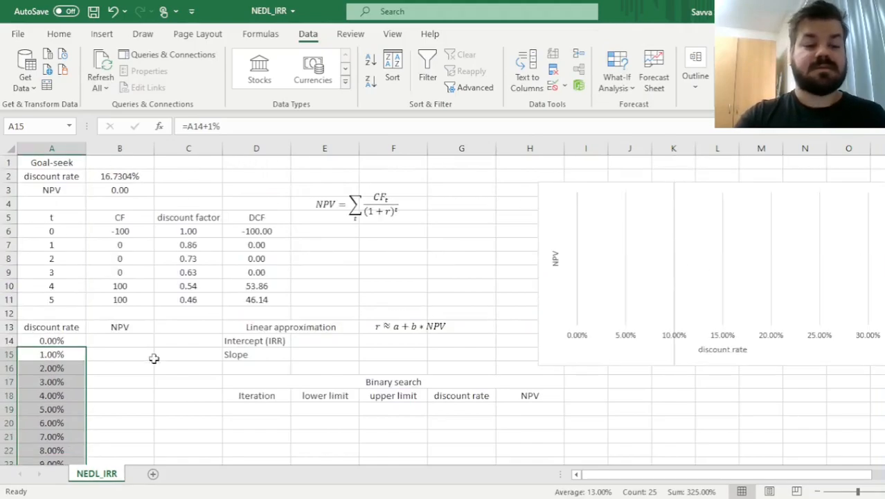
# Start the NPV formula in B14 as a SUM over the cash flows B$6:B$11, keeping their rows fixed.
pyautogui.click(132, 343)
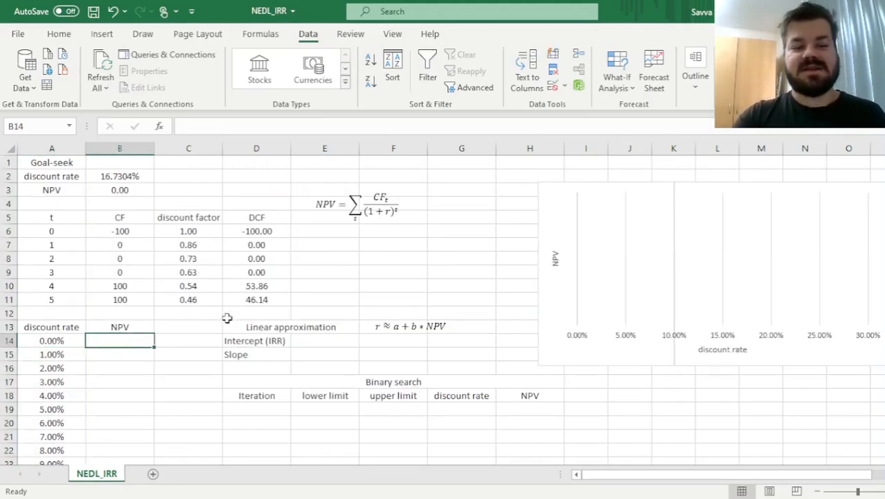
pyautogui.moveTo(48, 166); pyautogui.dragTo(263, 299)
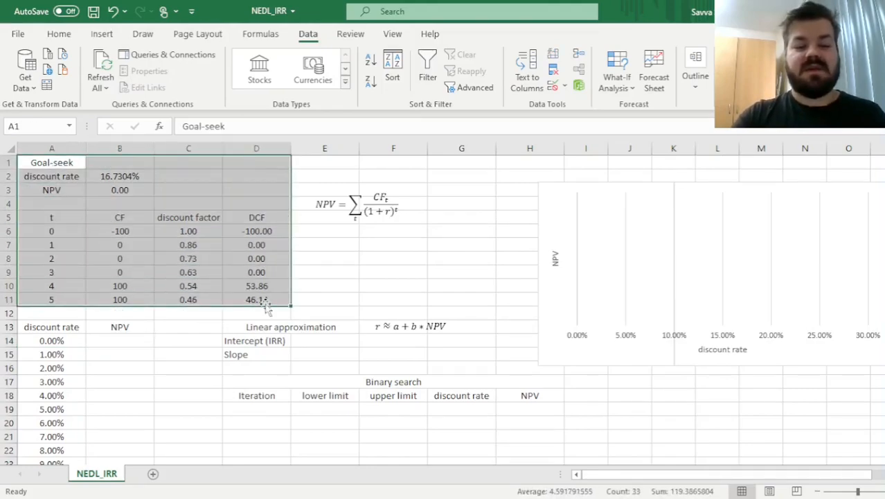
pyautogui.click(124, 337)
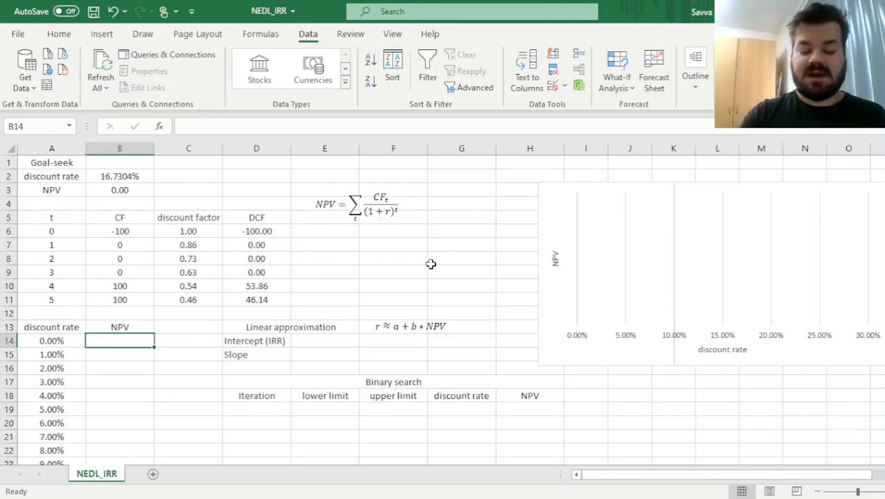
pyautogui.write('=')
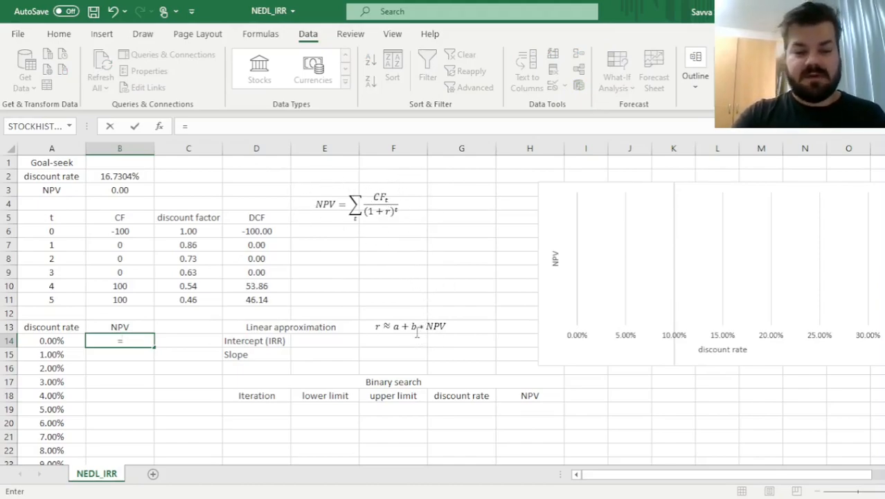
pyautogui.write('SUM(')
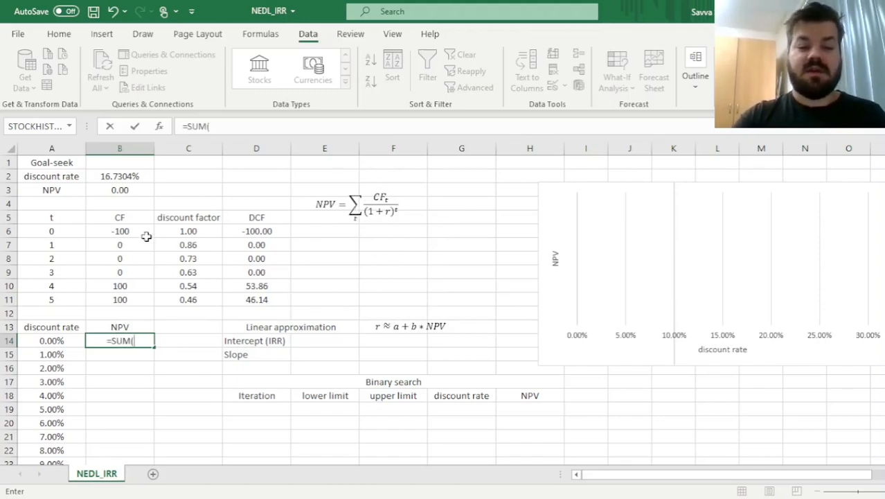
pyautogui.moveTo(119, 230); pyautogui.dragTo(119, 297)
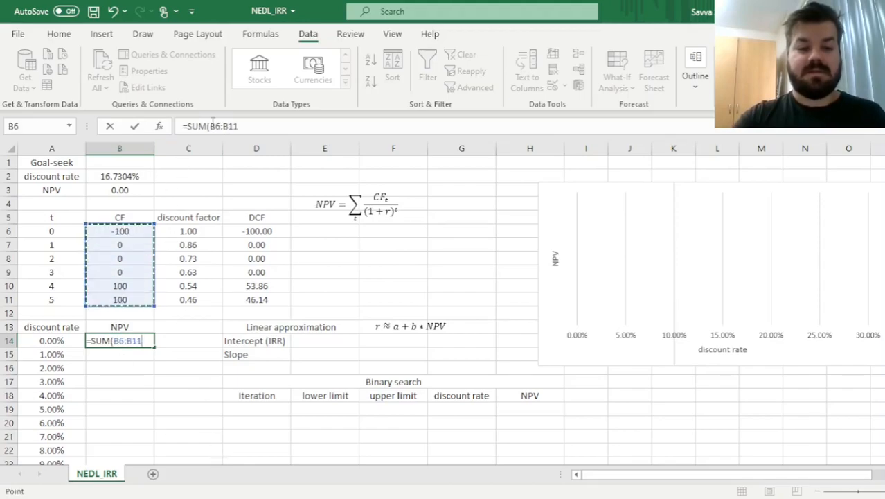
pyautogui.click(216, 127)
pyautogui.write('$')
pyautogui.click(228, 126)
pyautogui.write('$')
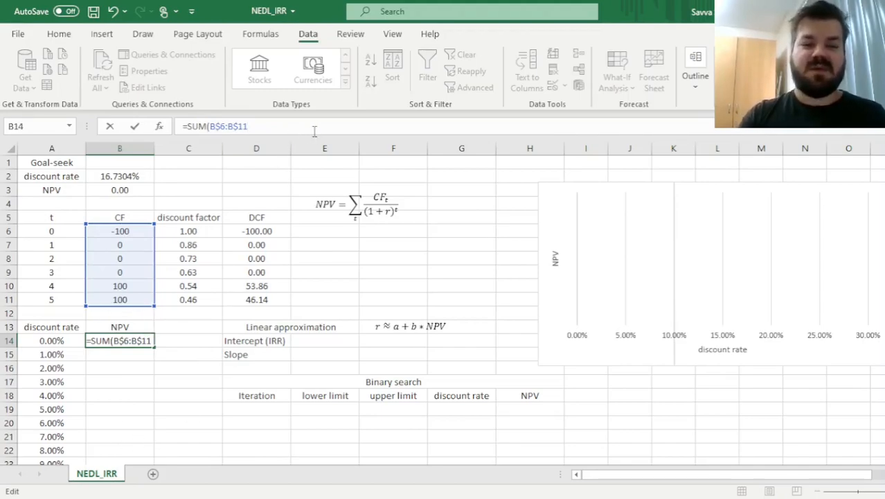
# Complete the B14 array formula by dividing the cash flows by (1+A14)^A$6:A$11, and enter it.
pyautogui.write('/')
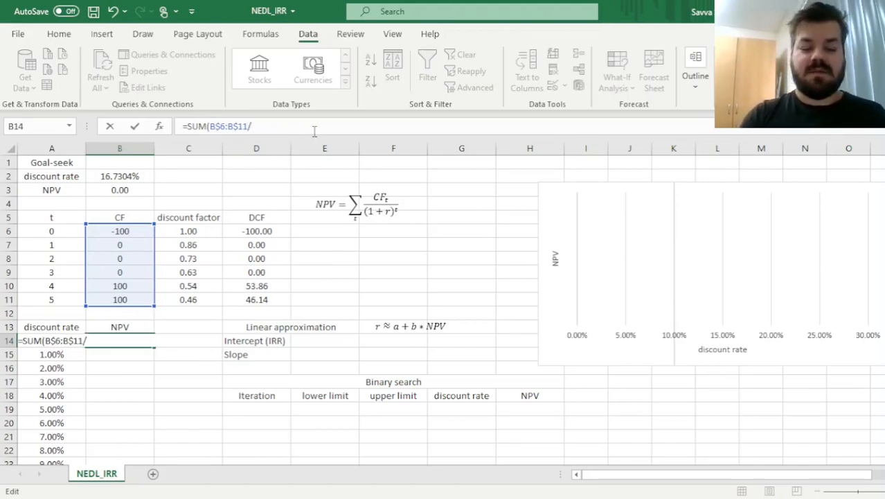
pyautogui.write('(1+')
pyautogui.click(49, 359)
pyautogui.press('Up')
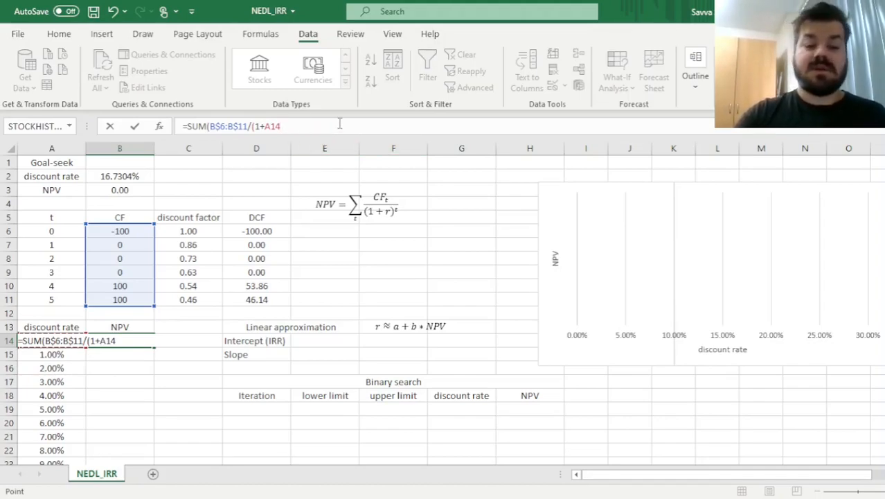
pyautogui.write(')^')
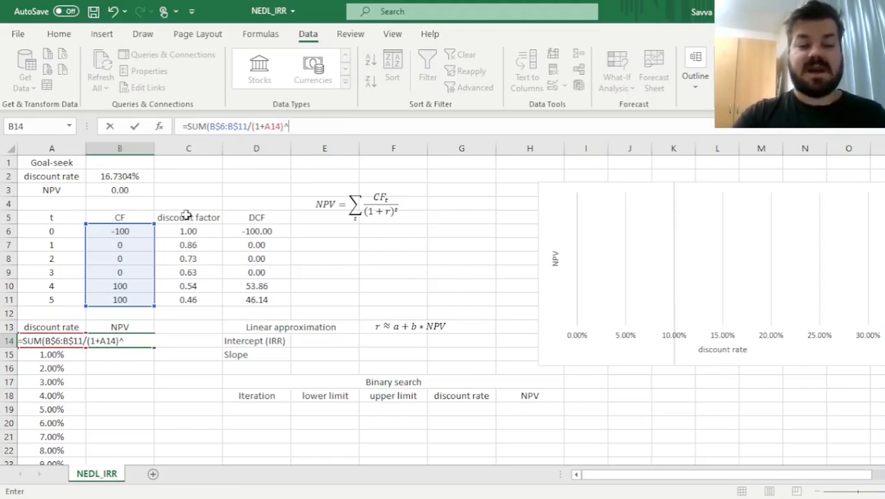
pyautogui.moveTo(55, 228); pyautogui.dragTo(64, 298)
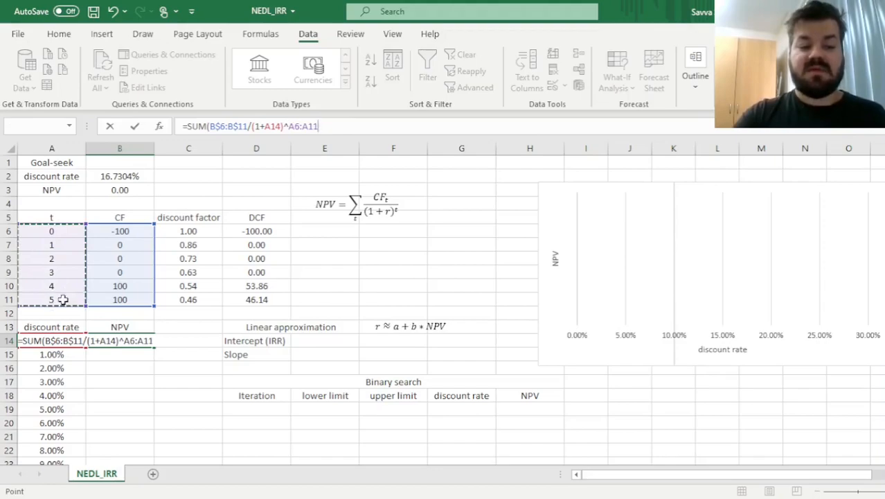
pyautogui.click(296, 128)
pyautogui.write('$')
pyautogui.click(314, 127)
pyautogui.write('$')
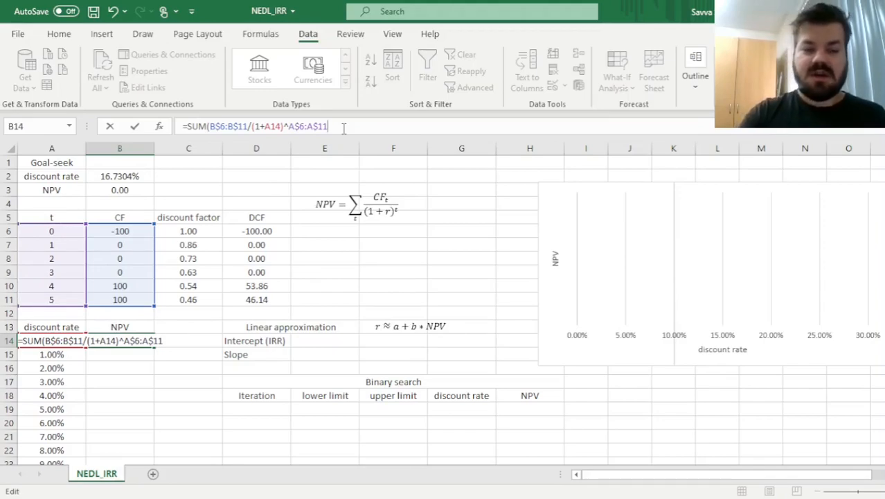
pyautogui.hotkey('ctrl', 'Return')
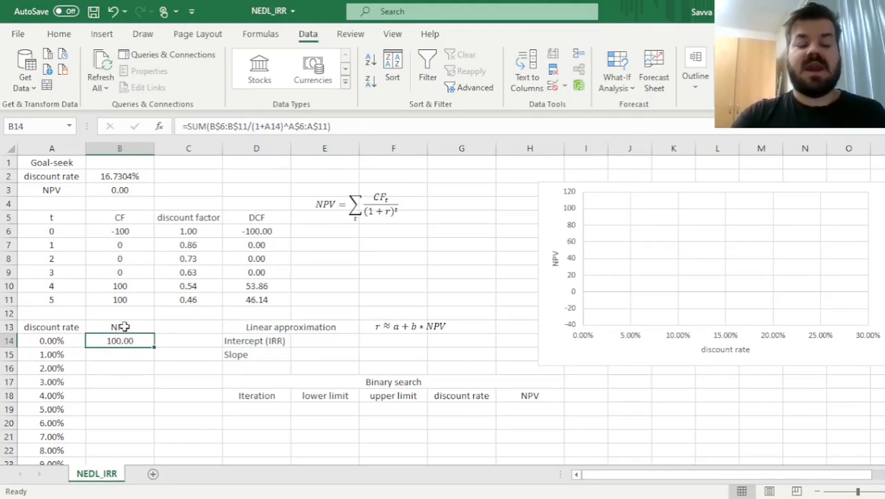
# Check the cash flows' total against B14, and fill the NPV formula down for all discount rates through B39.
pyautogui.moveTo(108, 234); pyautogui.dragTo(129, 297)
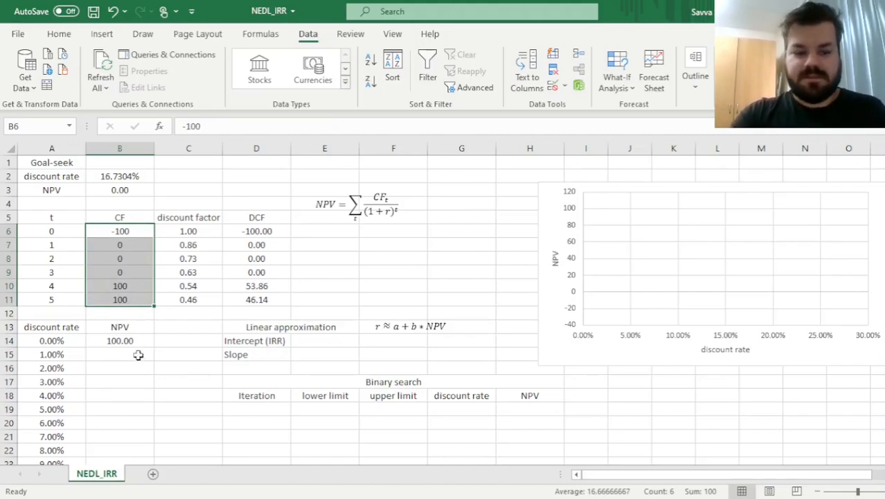
pyautogui.click(118, 340)
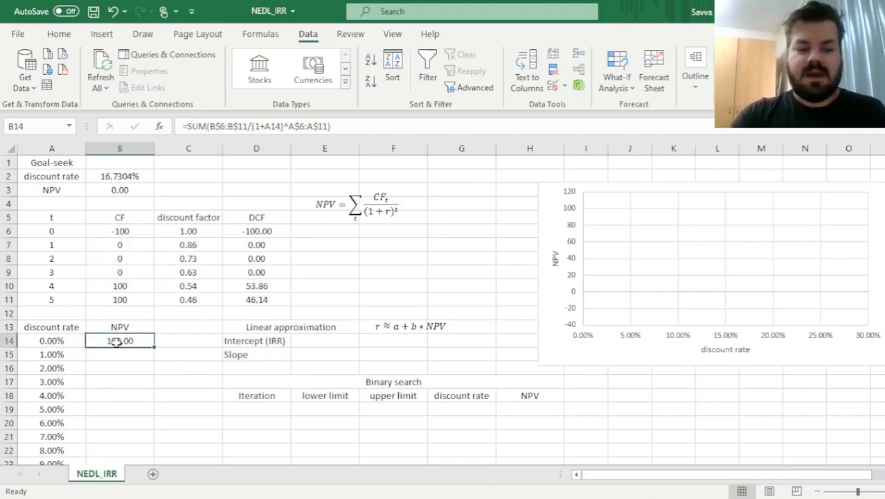
pyautogui.doubleClick(155, 348)
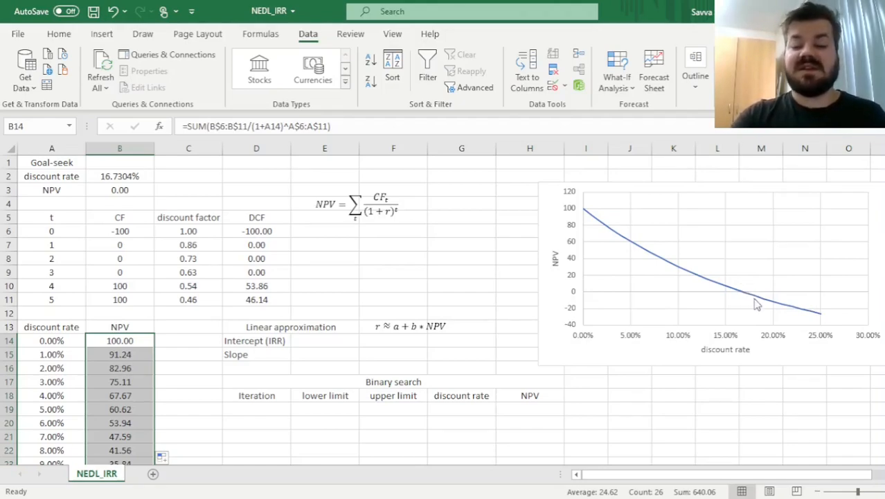
# Examine the discount rate and NPV table, comparing the 16% and 17% rows for where the NPV changes sign.
pyautogui.click(52, 353)
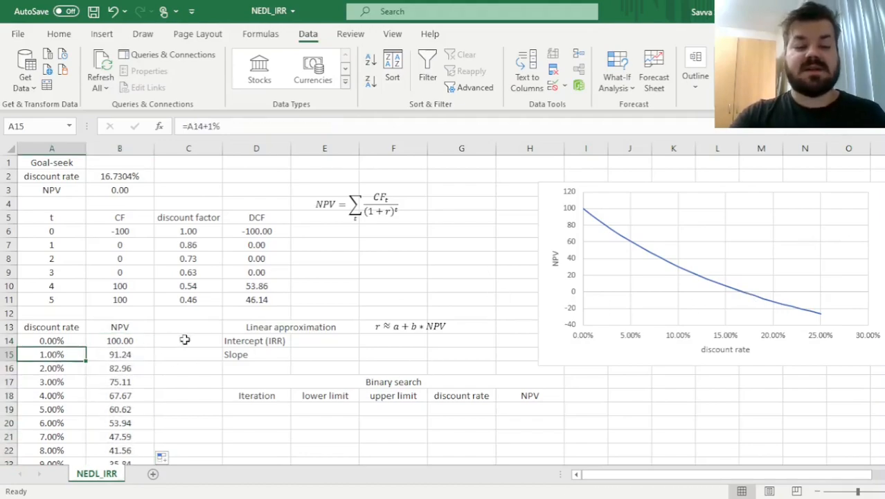
pyautogui.scroll(-6, 114, 319)
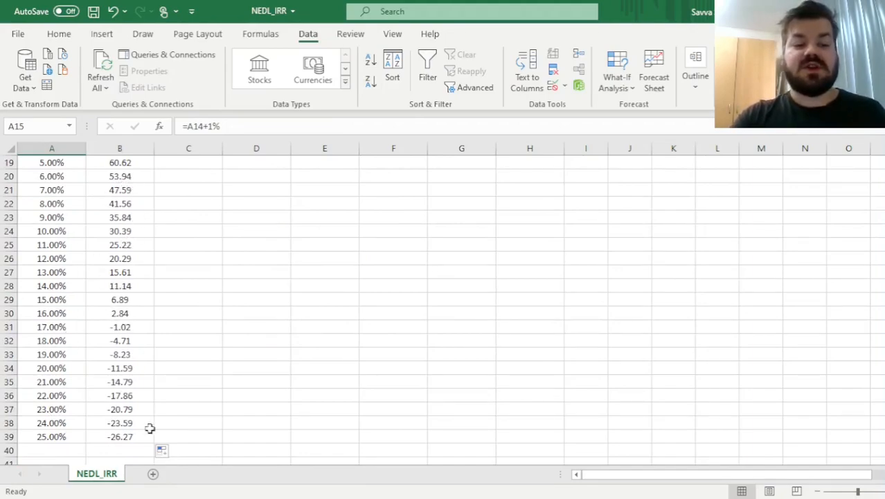
pyautogui.moveTo(43, 313); pyautogui.dragTo(122, 313)
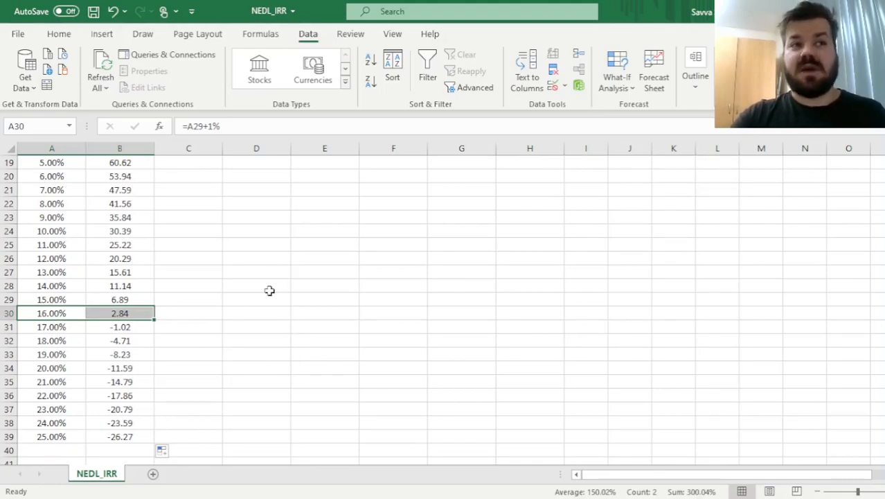
pyautogui.moveTo(69, 330); pyautogui.dragTo(138, 327)
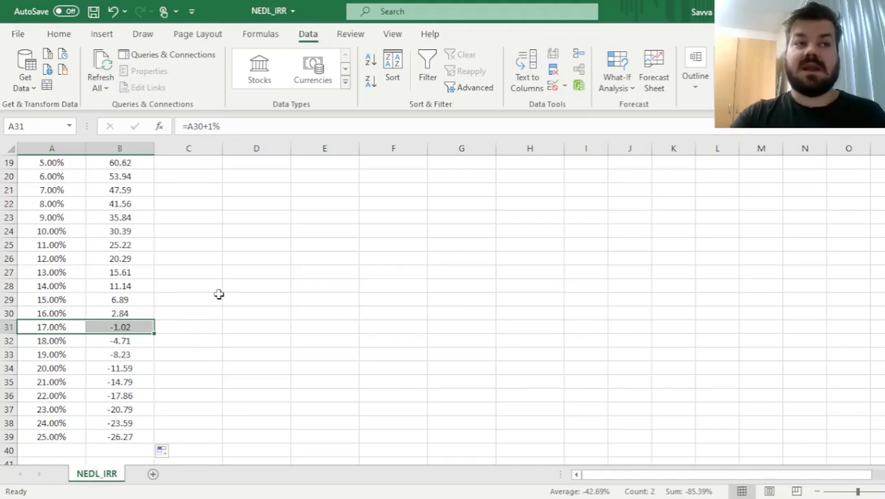
pyautogui.moveTo(50, 312); pyautogui.dragTo(136, 327)
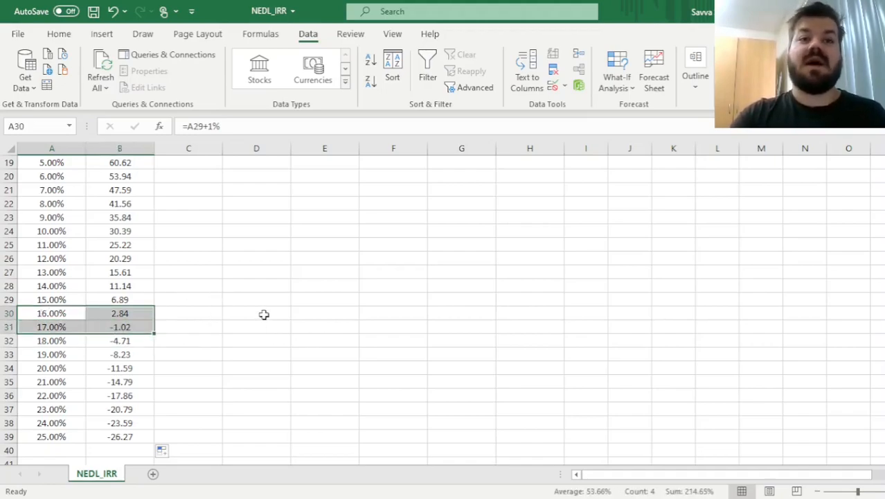
pyautogui.moveTo(39, 313); pyautogui.dragTo(117, 333)
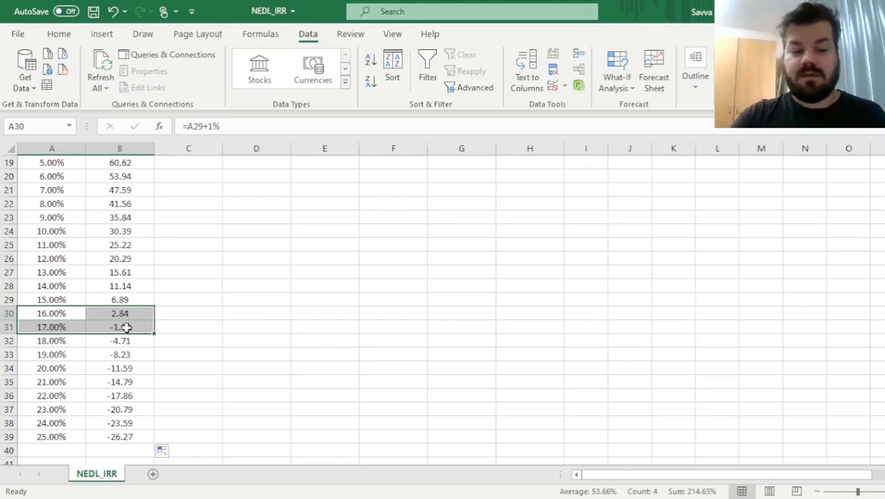
pyautogui.moveTo(77, 310); pyautogui.dragTo(118, 327)
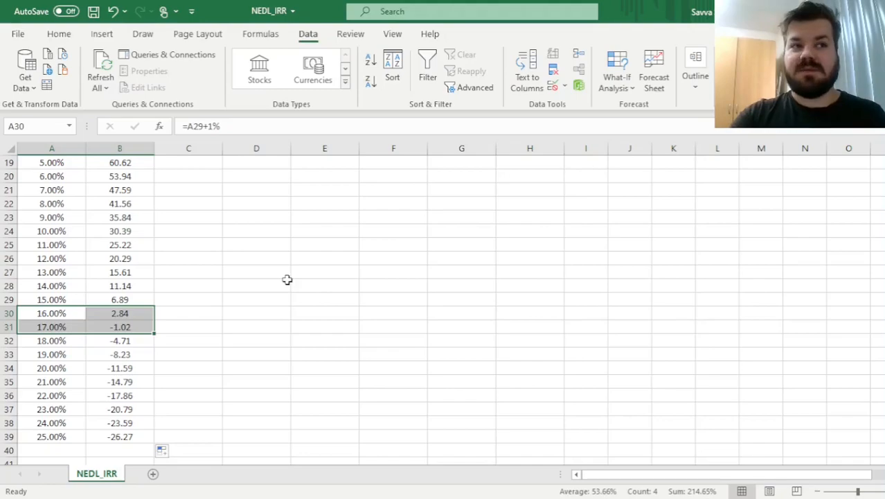
# Review the linear approximation equation r ≈ a + b * NPV above the intercept and slope rows.
pyautogui.scroll(6, 304, 302)
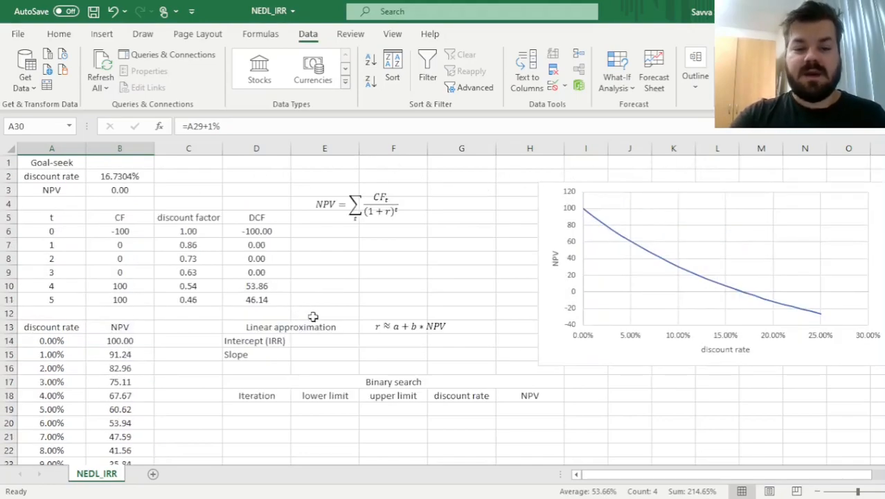
pyautogui.click(387, 343)
pyautogui.click(403, 327)
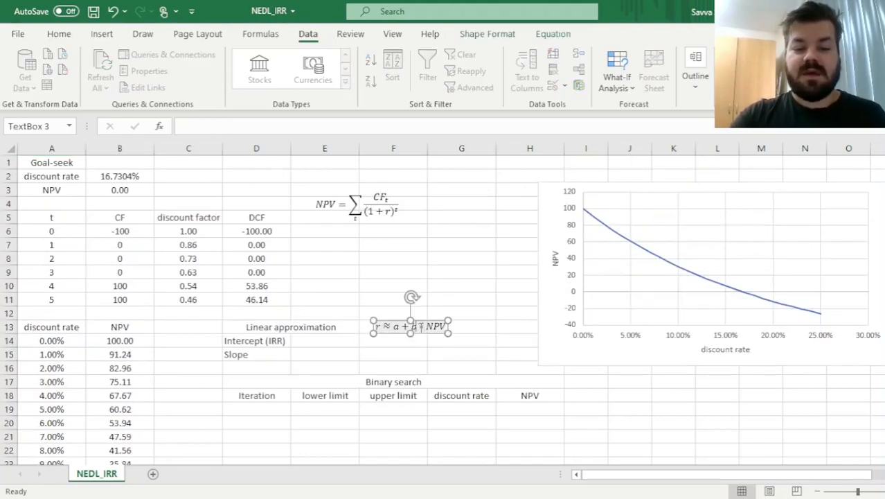
pyautogui.click(420, 272)
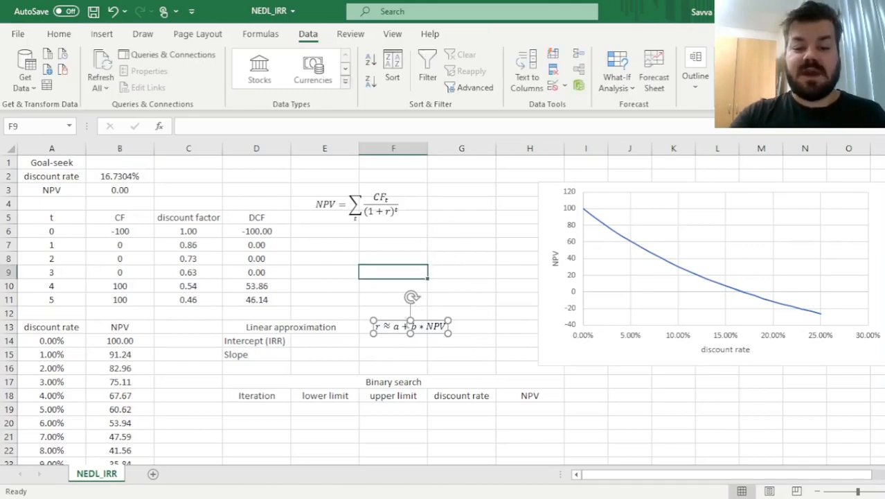
# Examine the individual terms r, a, b and NPV in the linear approximation equation.
pyautogui.click(408, 329)
pyautogui.click(424, 355)
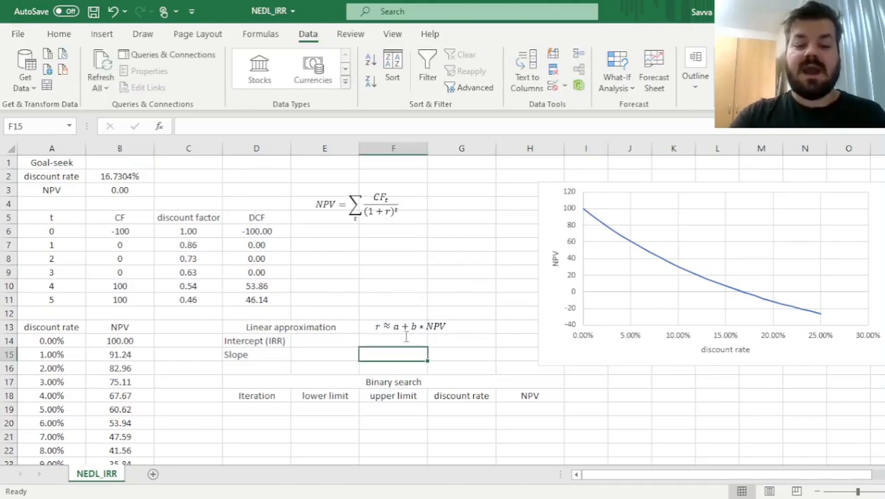
pyautogui.click(405, 257)
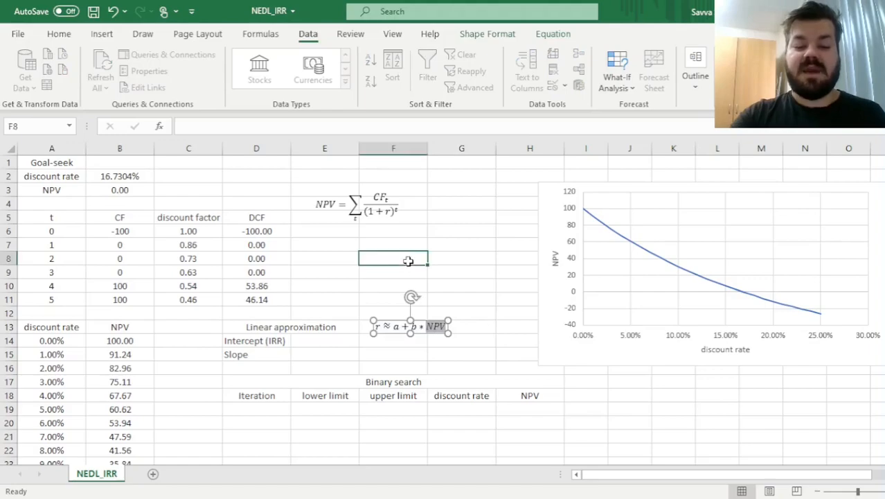
pyautogui.click(379, 326)
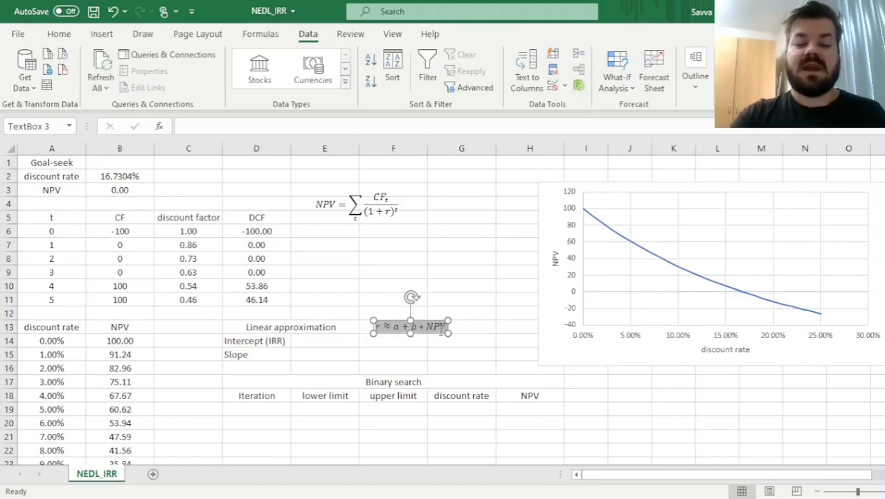
pyautogui.click(502, 352)
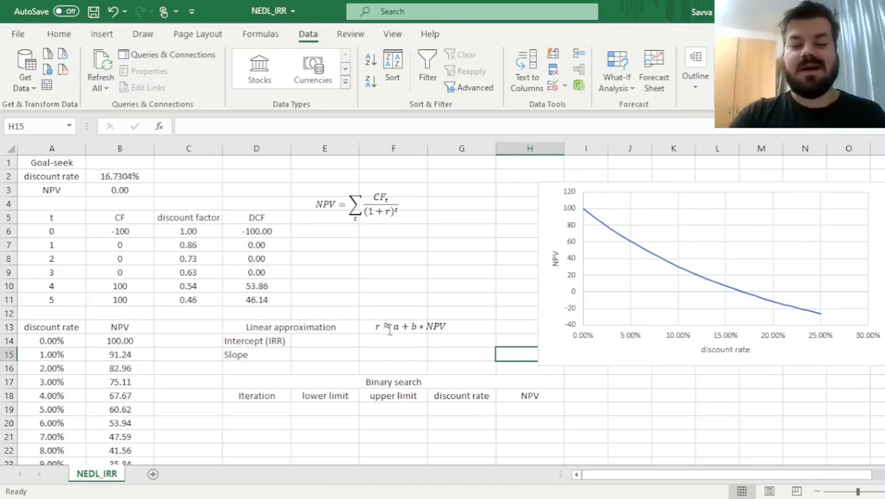
pyautogui.click(368, 331)
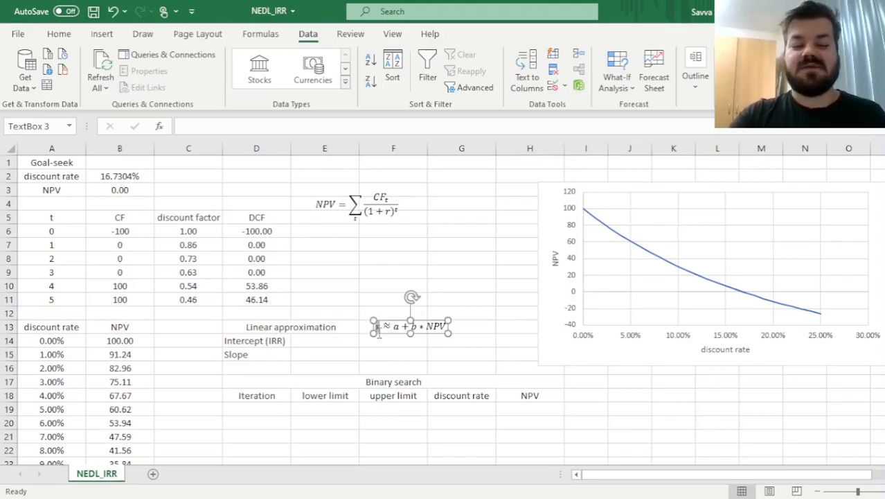
pyautogui.moveTo(430, 328); pyautogui.dragTo(454, 329)
pyautogui.click(430, 327)
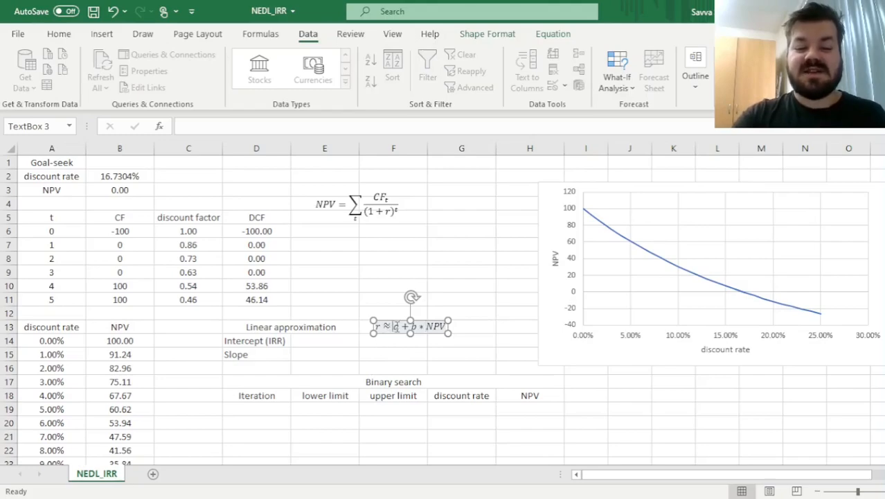
pyautogui.click(347, 357)
# Calculate the intercept in E14 with INTERCEPT, using discount rates A30:A31 as the y values and NPVs B30:B31 as the x values.
pyautogui.click(310, 336)
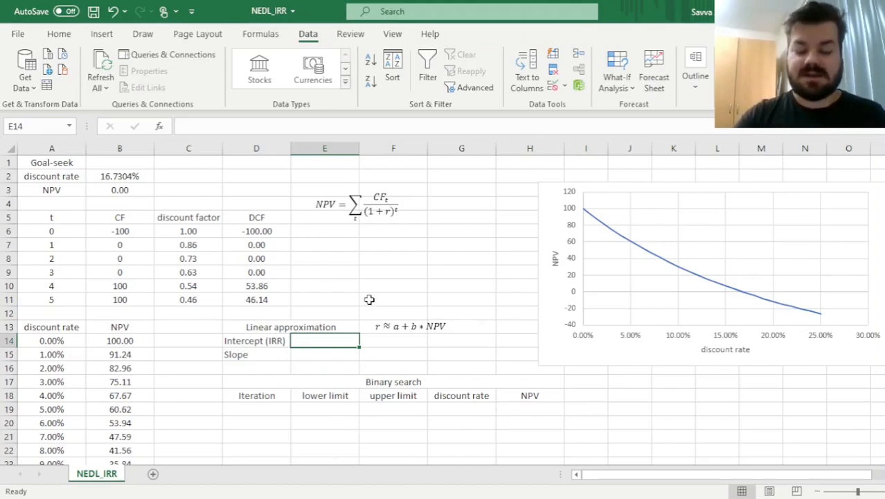
pyautogui.write('=INTERCEPT(')
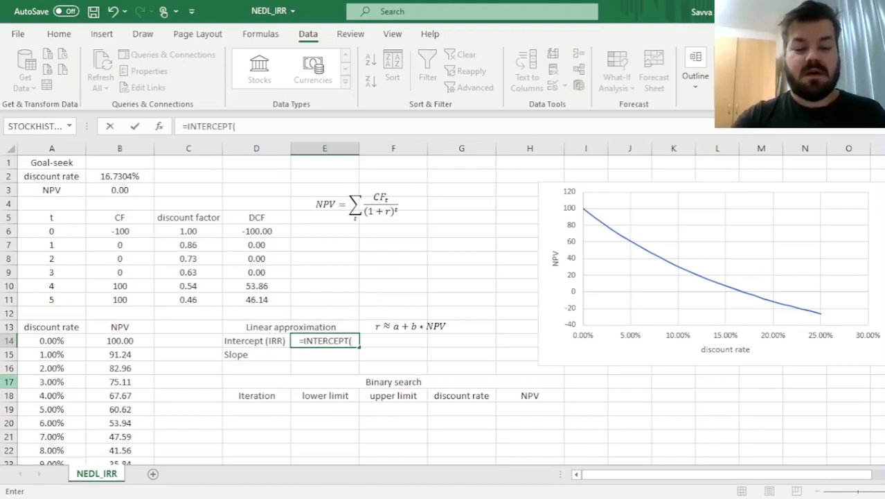
pyautogui.scroll(-9, 95, 346)
pyautogui.scroll(2, 156, 337)
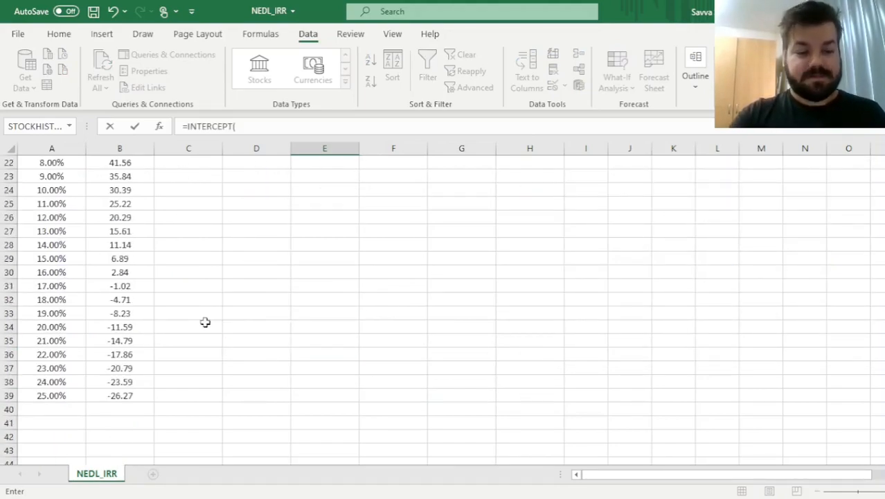
pyautogui.moveTo(59, 273); pyautogui.dragTo(52, 285)
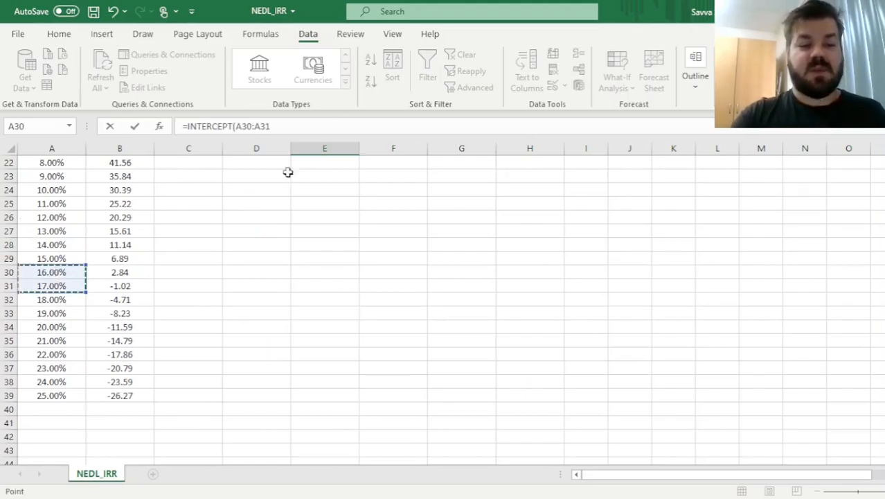
pyautogui.scroll(7, 382, 381)
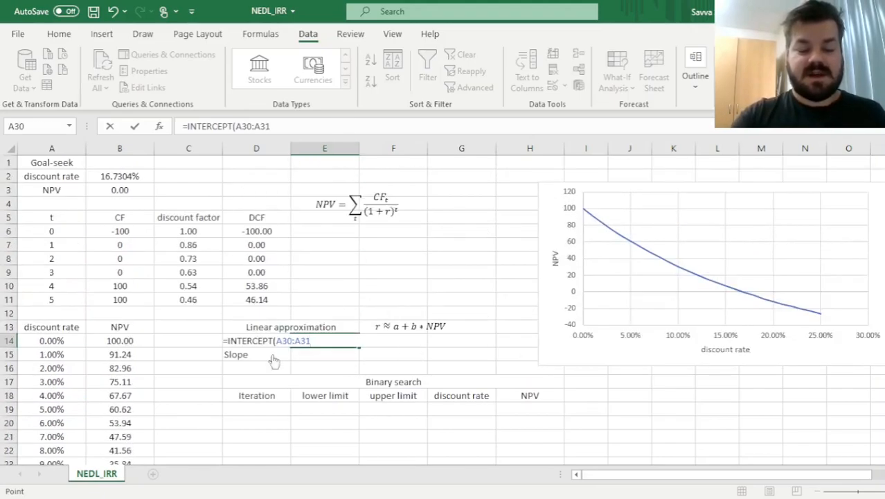
pyautogui.scroll(-7, 174, 320)
pyautogui.write(',')
pyautogui.moveTo(119, 273); pyautogui.dragTo(120, 285)
pyautogui.write(')')
pyautogui.hotkey('ctrl', 'Return')
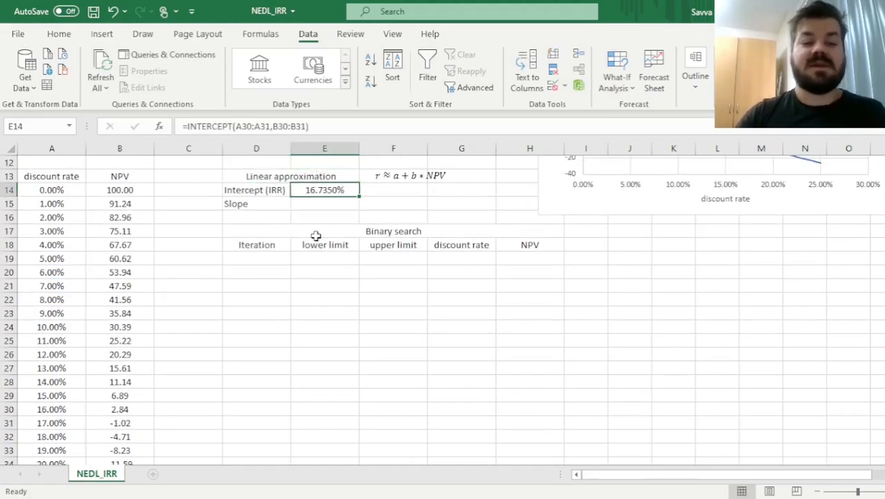
# Compare the linear approximation IRR in E14 with the goal-seek discount rate in B2.
pyautogui.scroll(3, 444, 290)
pyautogui.scroll(1, 360, 346)
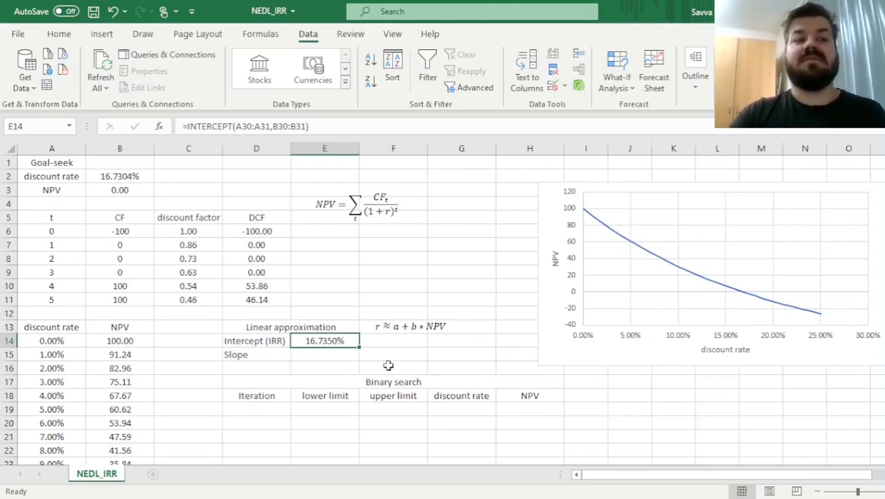
pyautogui.click(90, 173)
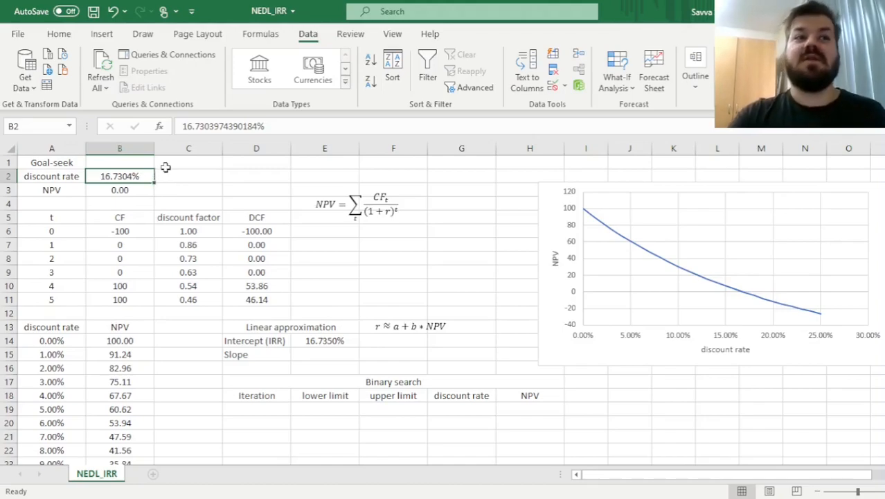
pyautogui.click(335, 338)
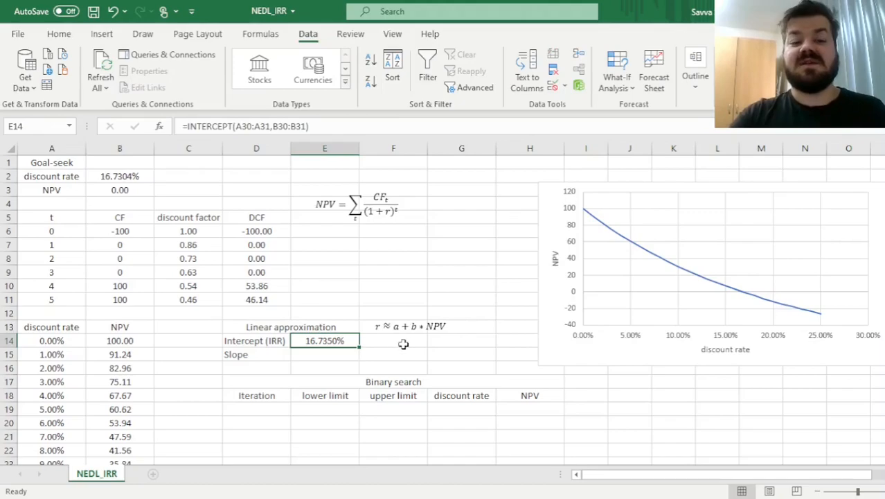
# Reuse the E14 formula in E15 with the function changed to SLOPE, giving =SLOPE(A30:A31,B30:B31).
pyautogui.click(336, 351)
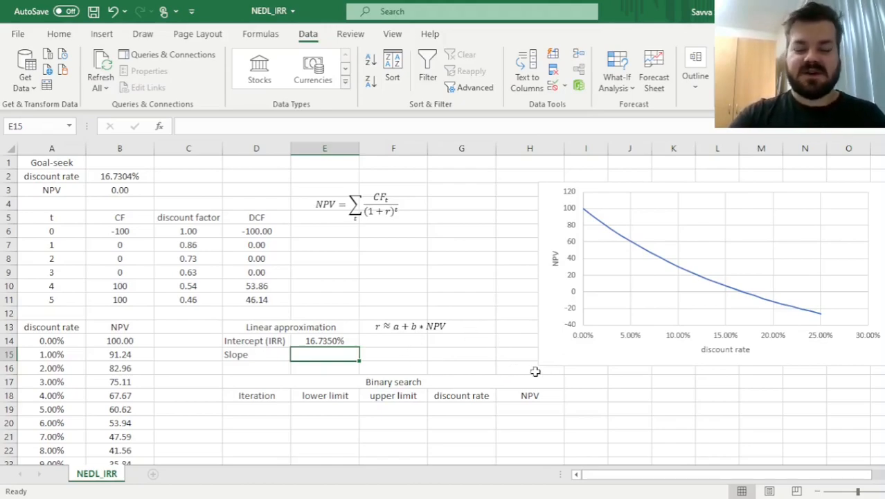
pyautogui.click(299, 344)
pyautogui.moveTo(321, 128); pyautogui.dragTo(55, 141)
pyautogui.hotkey('ctrl', 'c')
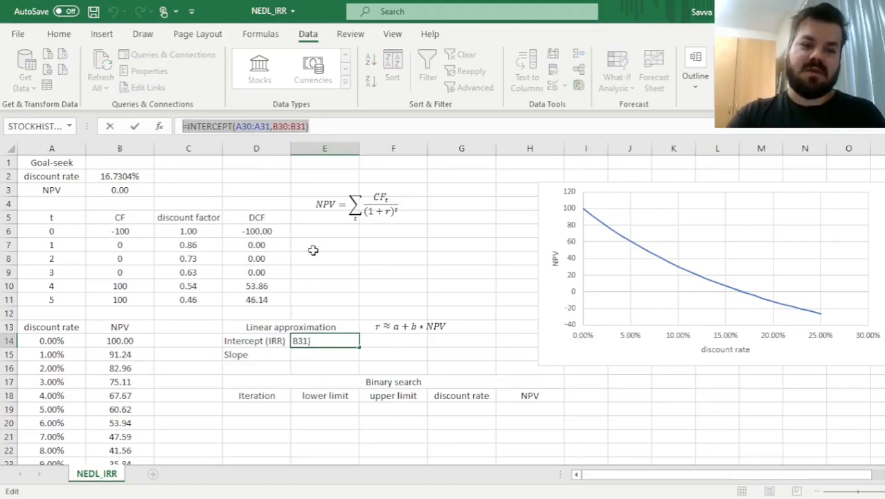
pyautogui.press('Escape')
pyautogui.click(311, 353)
pyautogui.click(265, 127)
pyautogui.hotkey('ctrl', 'v')
pyautogui.doubleClick(201, 126)
pyautogui.write('SLOPE')
pyautogui.press('Return')
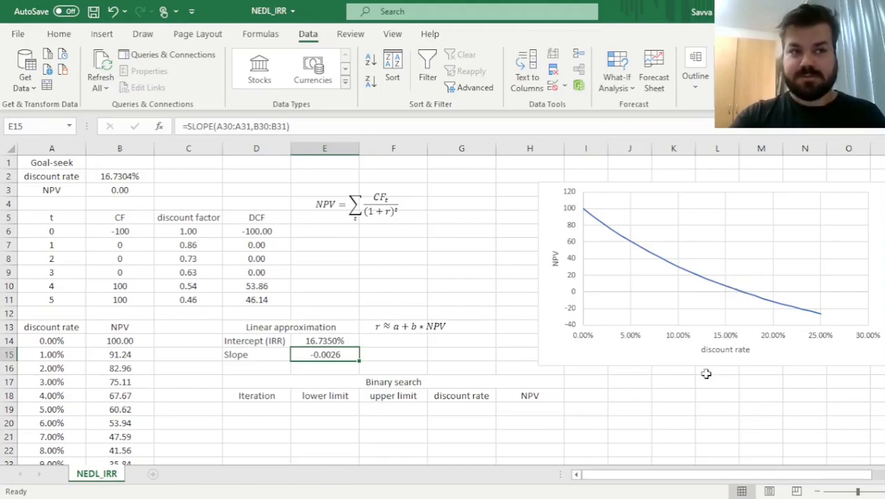
# Inspect the cell ranges referenced by the INTERCEPT formula in E14.
pyautogui.press('Up')
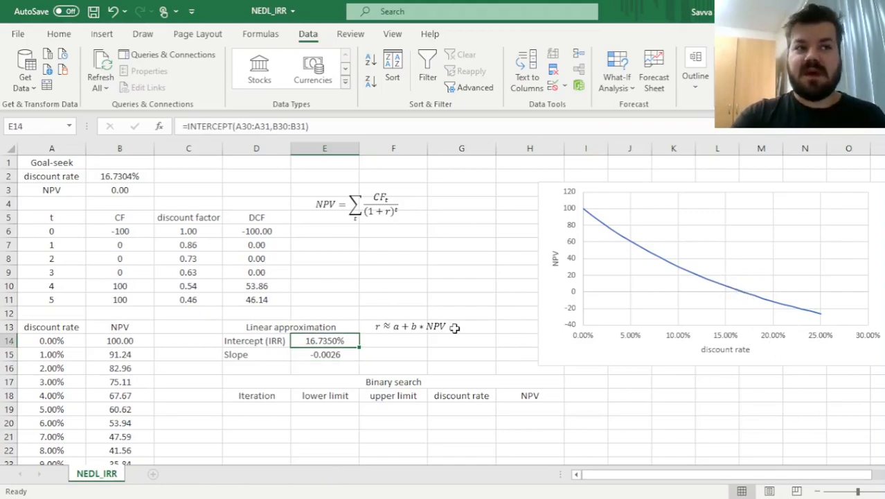
pyautogui.click(253, 124)
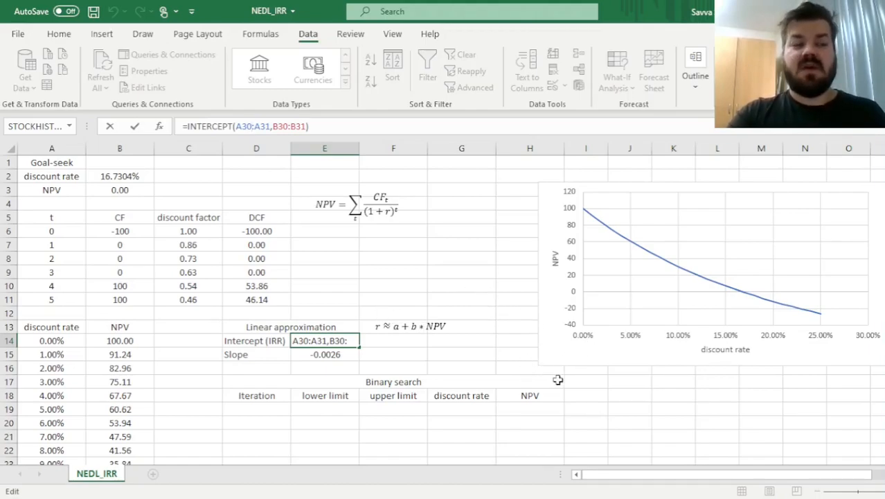
pyautogui.hotkey('ctrl', 'Return')
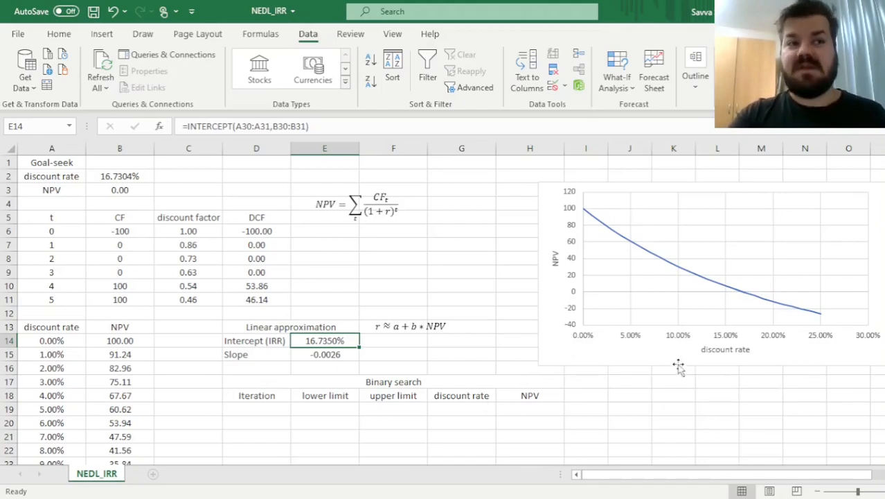
# Try the E14 intercept over the whole table, using A14:A39 and B14:B39, and undo the change.
pyautogui.click(346, 128)
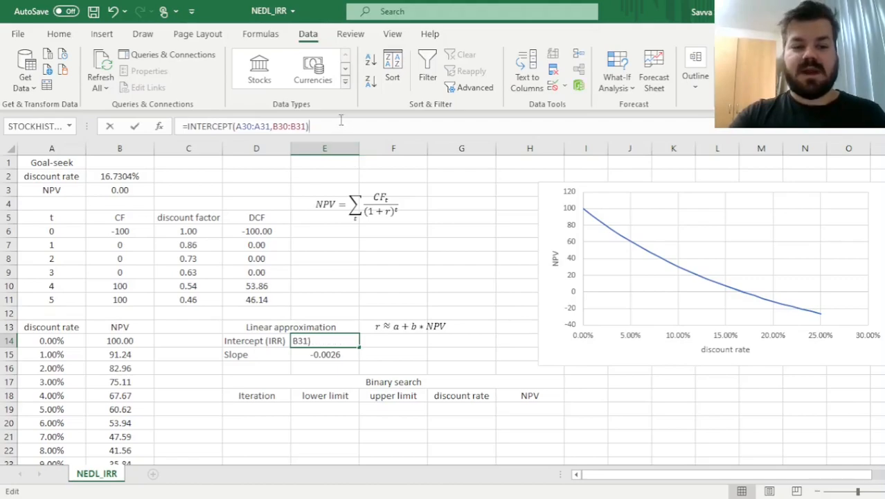
pyautogui.scroll(-6, 79, 327)
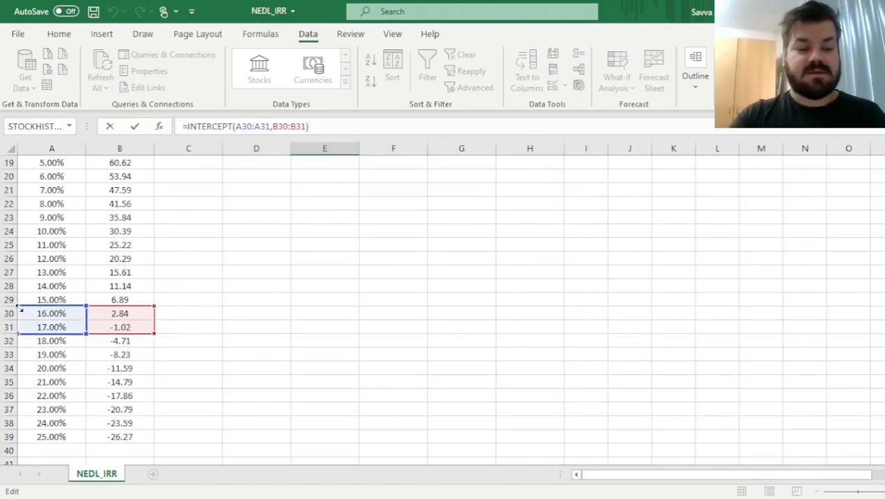
pyautogui.moveTo(19, 305); pyautogui.dragTo(72, 340)
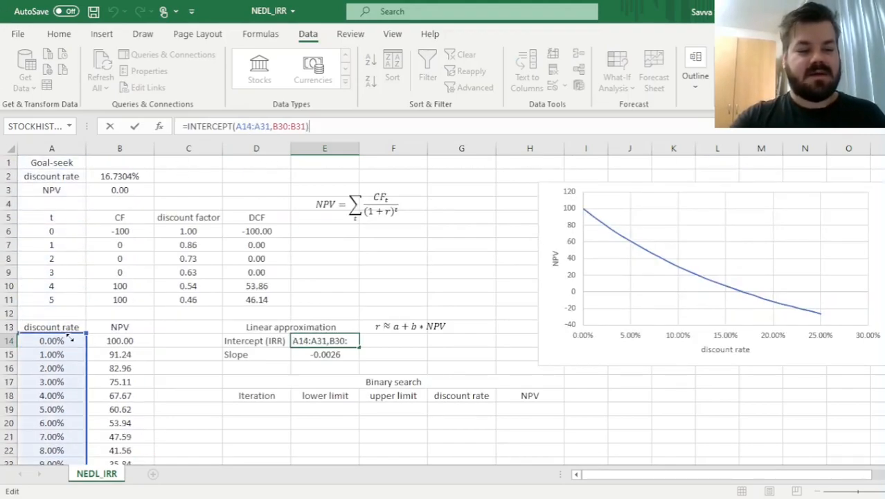
pyautogui.scroll(-7, 62, 325)
pyautogui.moveTo(21, 288); pyautogui.dragTo(23, 399)
pyautogui.moveTo(155, 265); pyautogui.dragTo(142, 342)
pyautogui.hotkey('ctrl', 'Return')
pyautogui.scroll(5, 211, 277)
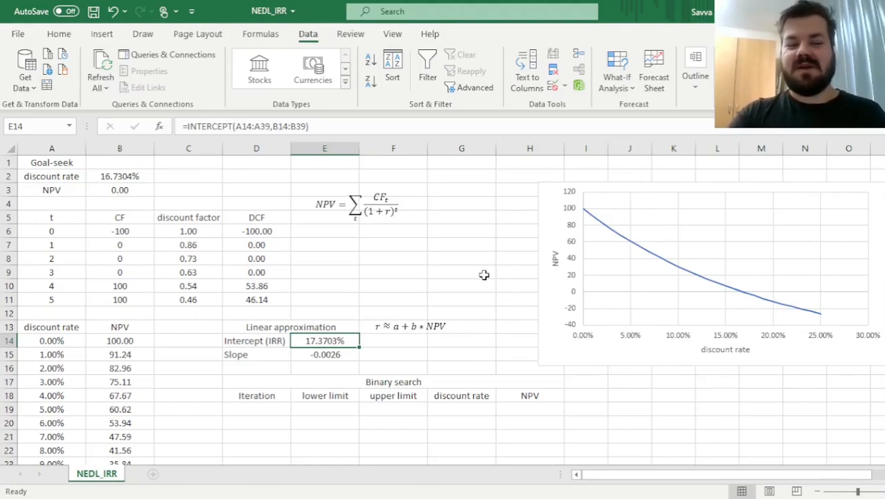
pyautogui.hotkey('ctrl', 'z')
# Review the linear approximation results and the goal-seek discount rate in B2 before starting the binary search.
pyautogui.scroll(-3, 437, 268)
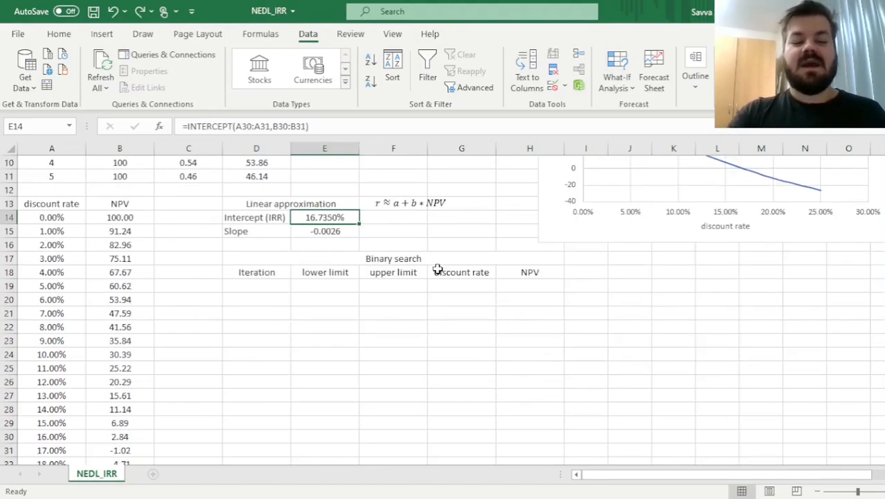
pyautogui.scroll(3, 399, 298)
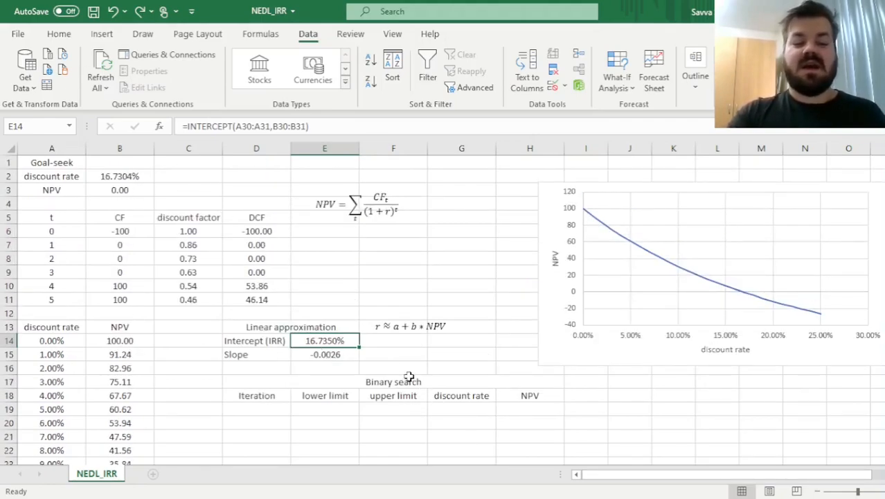
pyautogui.click(133, 176)
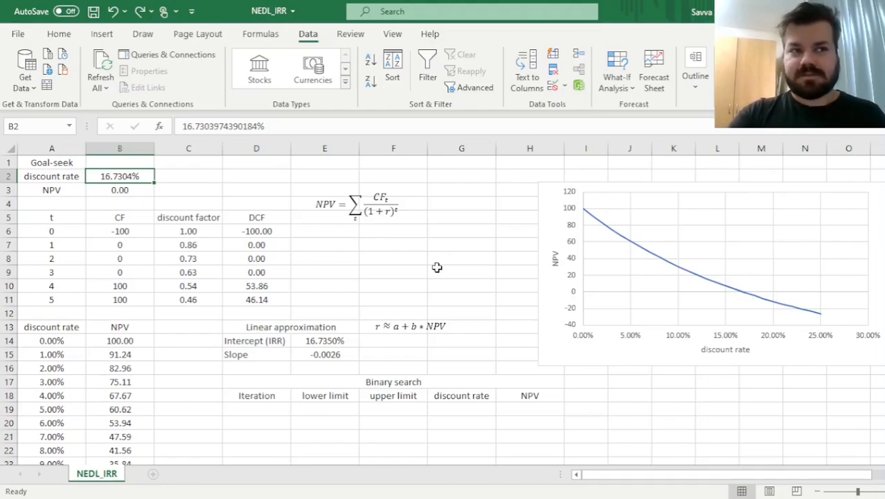
# Enter 0 as the first iteration number in D19 of the binary search table.
pyautogui.scroll(-2, 364, 310)
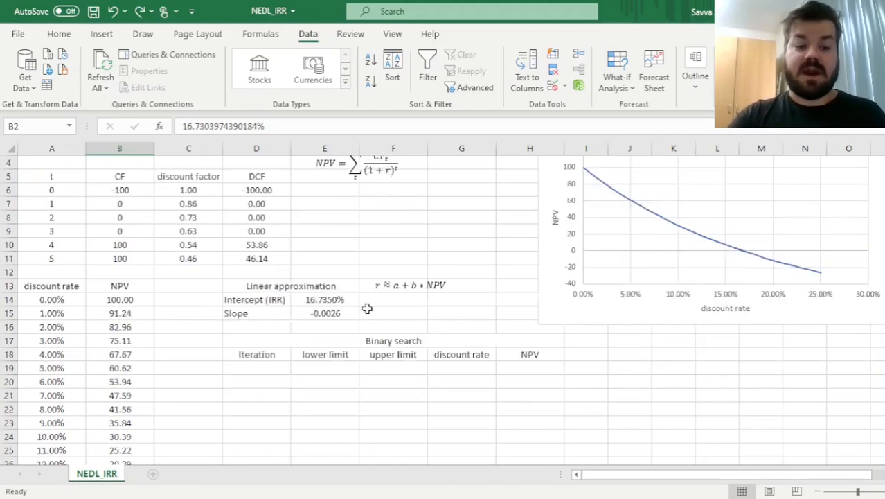
pyautogui.click(265, 327)
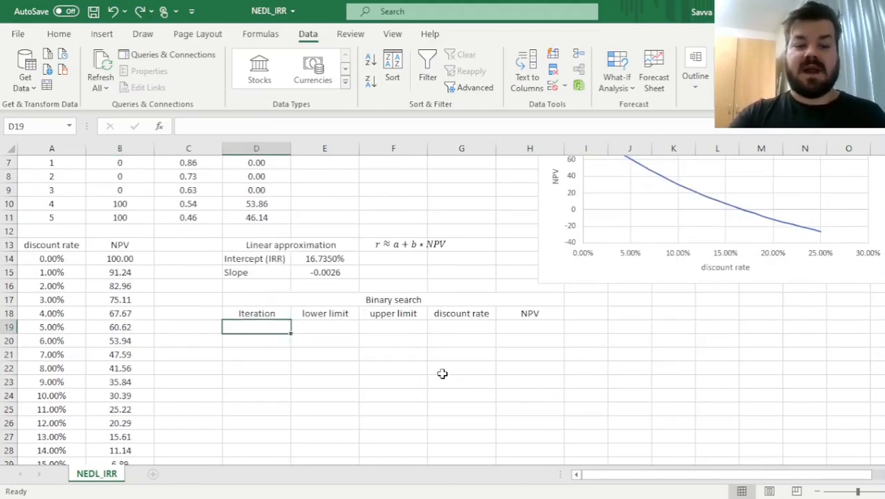
pyautogui.write('0')
pyautogui.press('Tab')
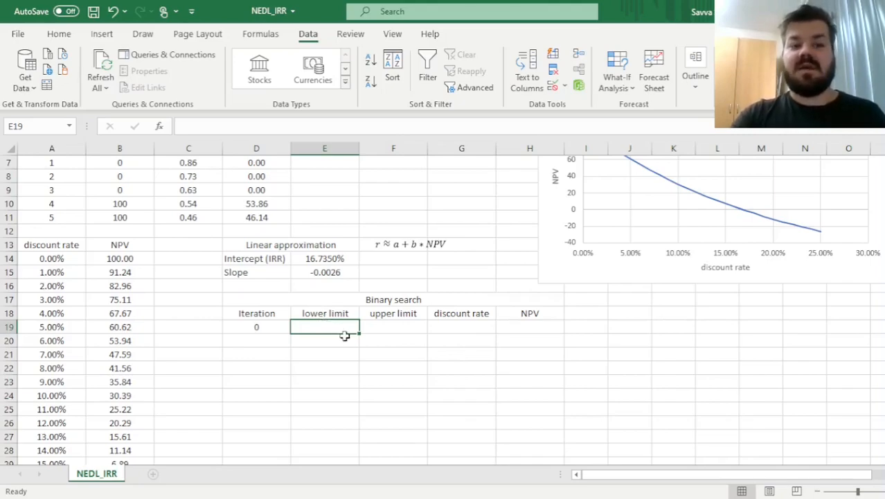
# Set the iteration 0 limits to 16% for the lower limit in E19 and 17% for the upper limit in F19.
pyautogui.click(405, 328)
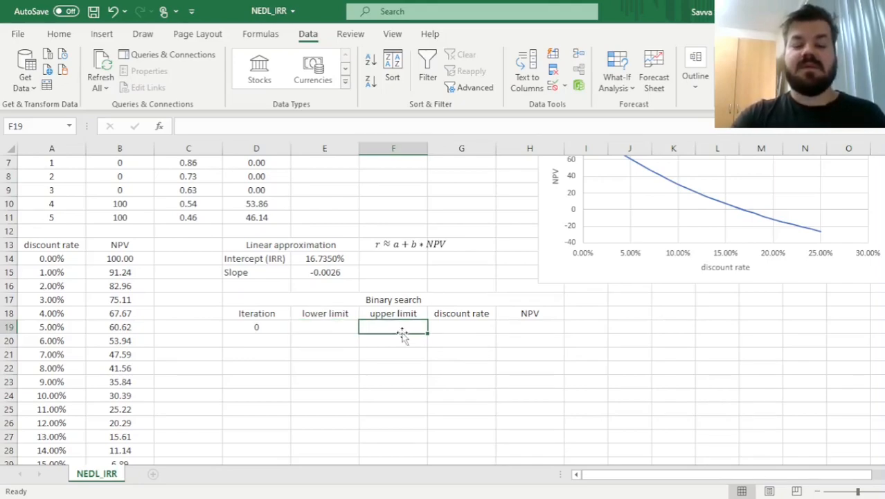
pyautogui.click(328, 327)
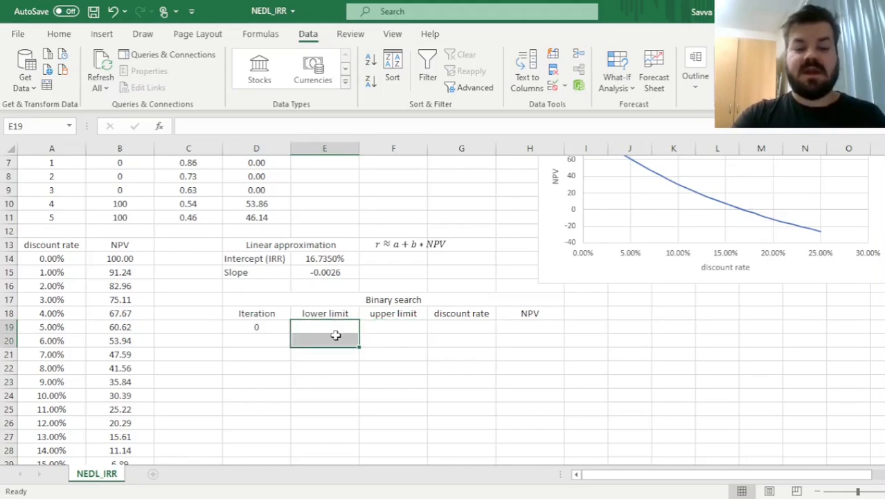
pyautogui.write('1%')
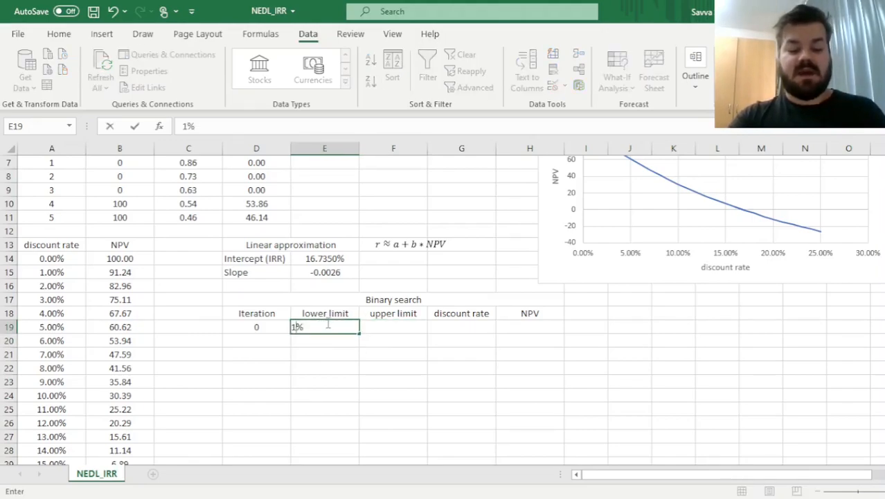
pyautogui.write('6')
pyautogui.press('Tab')
pyautogui.write('17')
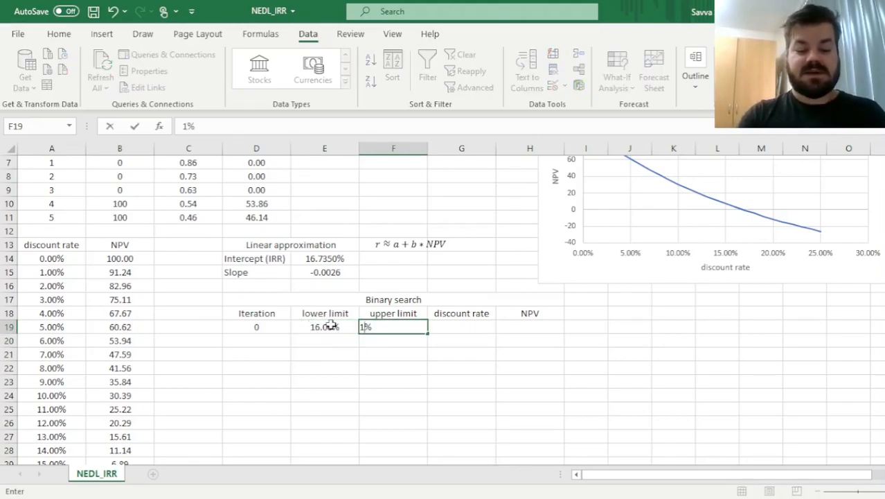
pyautogui.press('Tab')
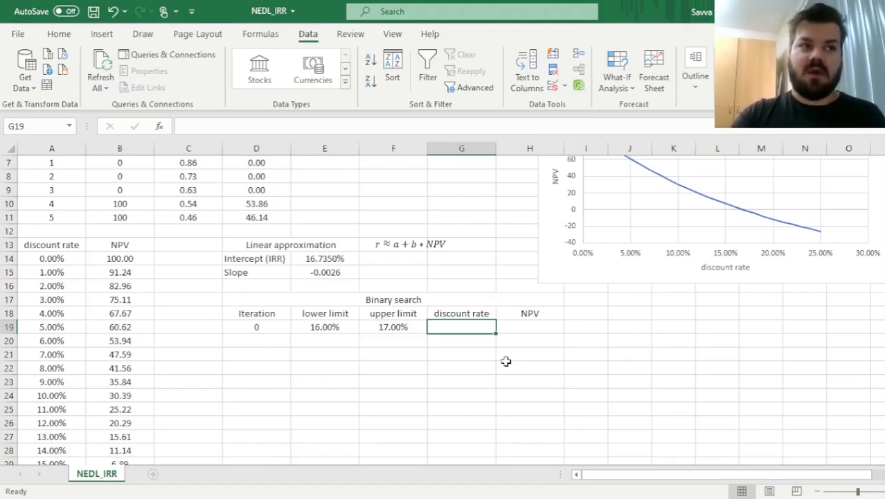
# Calculate the midpoint discount rate in G19 with the formula =(E19+F19)/2.
pyautogui.write('=(')
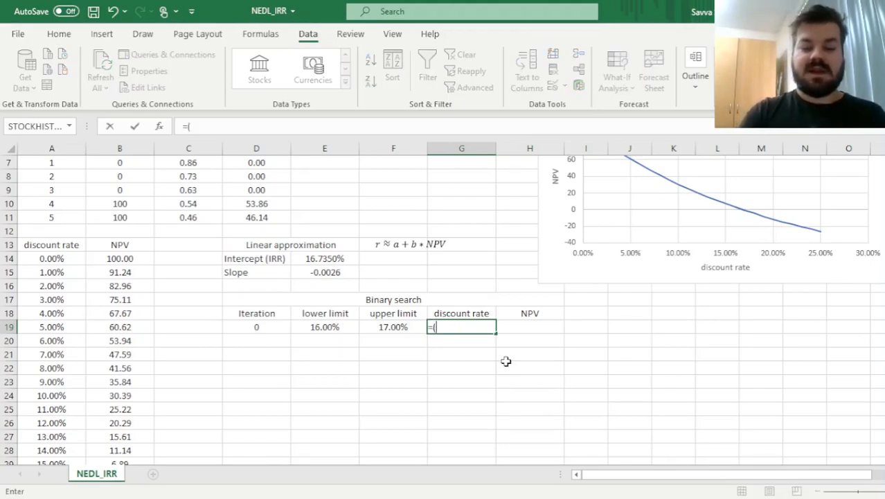
pyautogui.press('Left')
pyautogui.press('Left')
pyautogui.write('+')
pyautogui.press('Left')
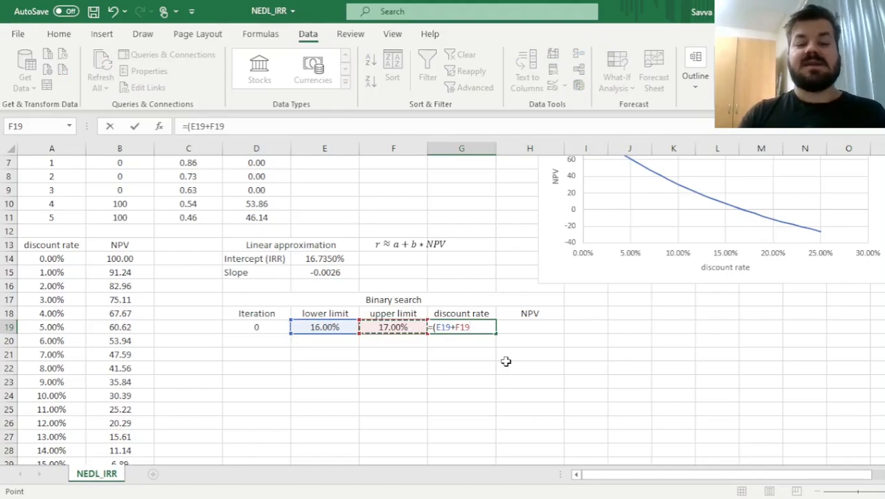
pyautogui.write(')/')
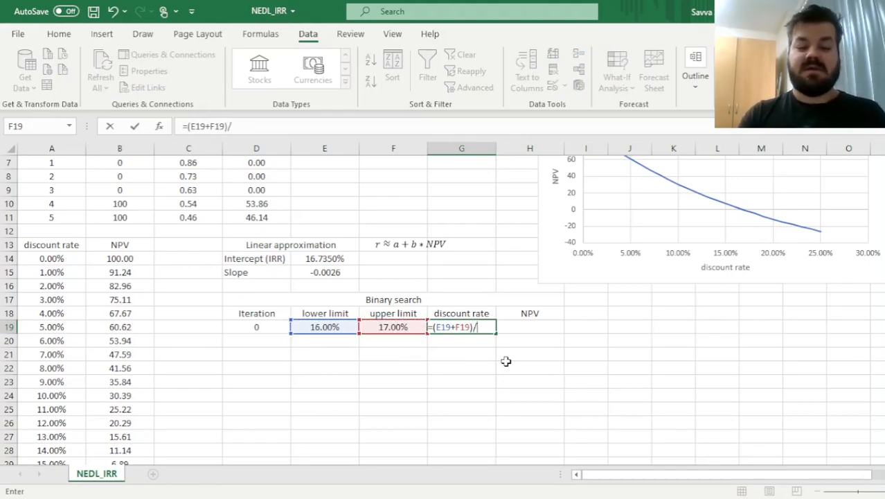
pyautogui.write('2')
pyautogui.press('Return')
pyautogui.press('Up')
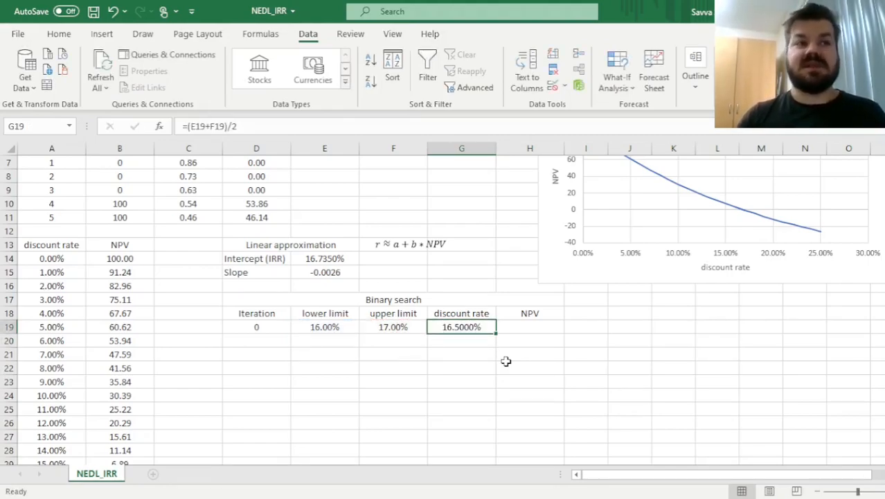
# Copy the text of the NPV formula in B14 for reuse in H19, leaving B14 unchanged.
pyautogui.click(529, 325)
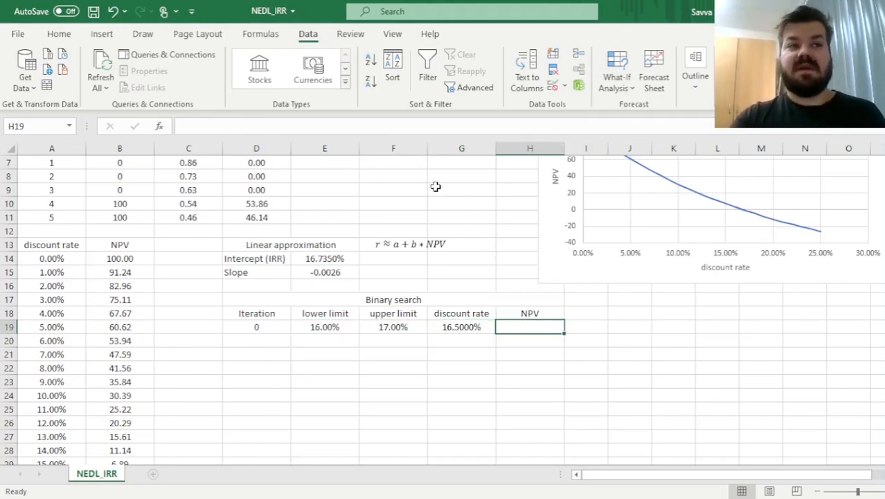
pyautogui.click(475, 327)
pyautogui.click(521, 325)
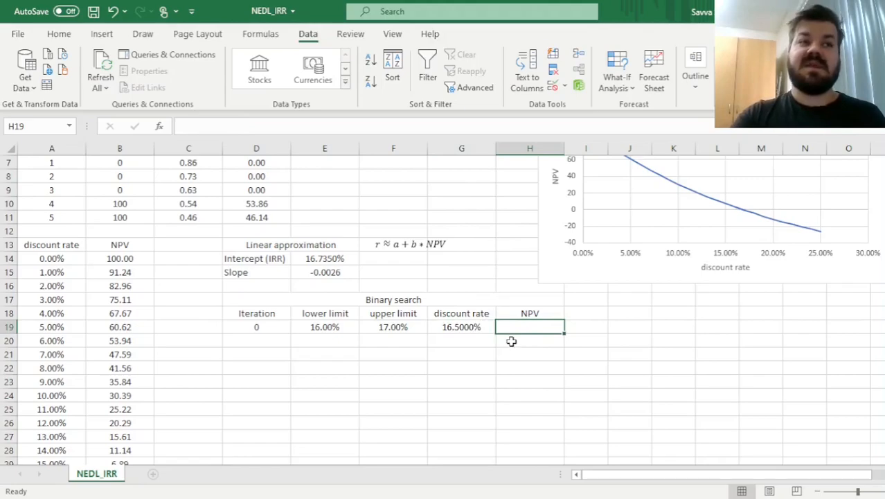
pyautogui.click(110, 258)
pyautogui.click(354, 126)
pyautogui.moveTo(355, 126); pyautogui.dragTo(90, 102)
pyautogui.hotkey('ctrl', 'c')
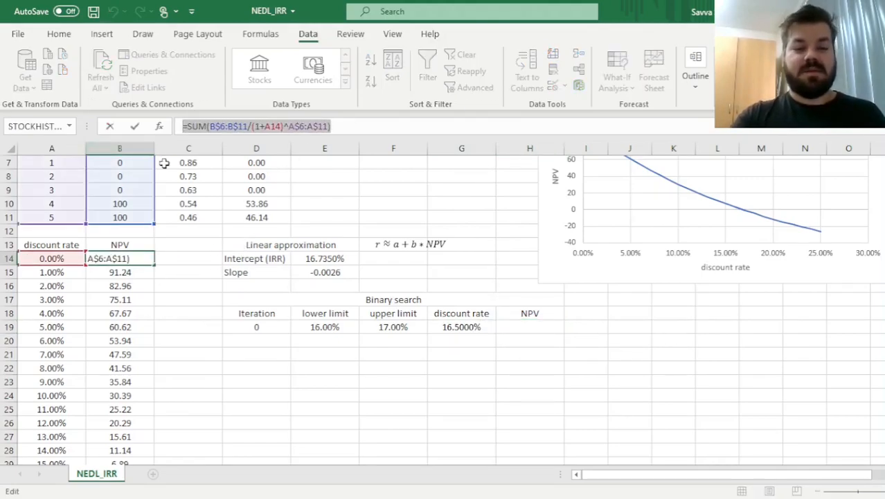
pyautogui.press('Escape')
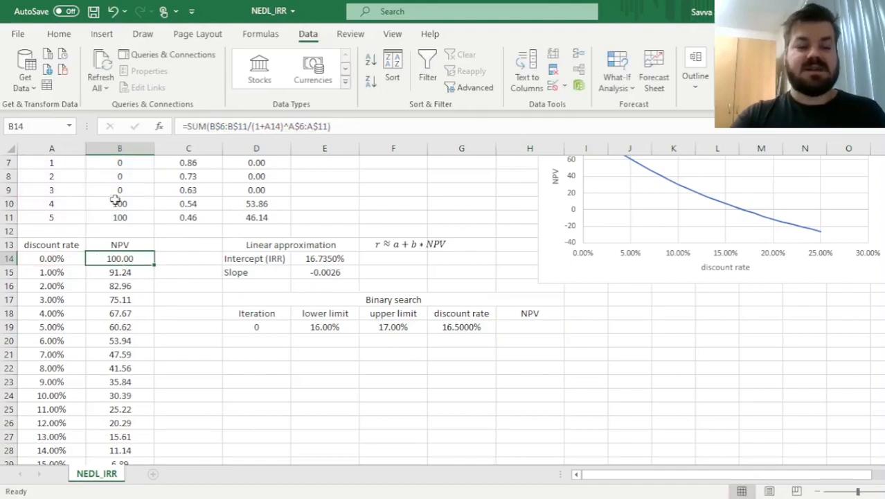
# Paste the NPV formula into H19 and point its discount rate to G19, giving =SUM(B$6:B$11/(1+G19)^A$6:A$11).
pyautogui.click(521, 325)
pyautogui.click(213, 127)
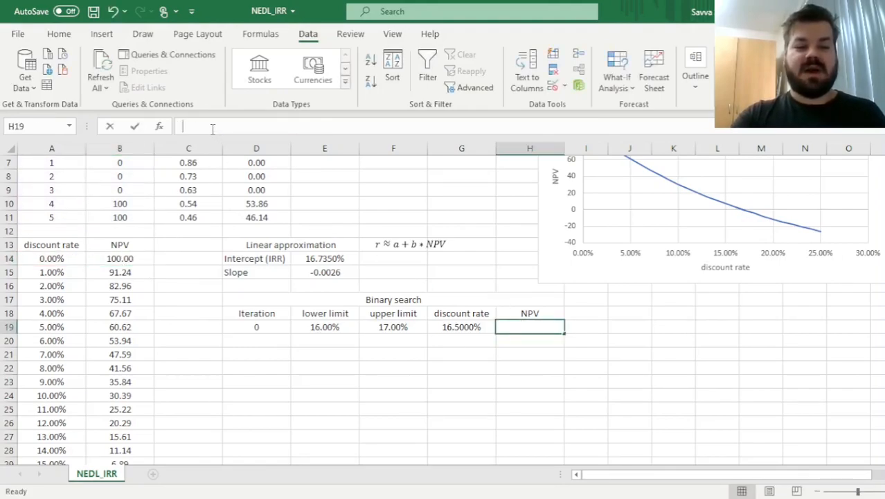
pyautogui.hotkey('ctrl', 'v')
pyautogui.moveTo(69, 259); pyautogui.dragTo(466, 339)
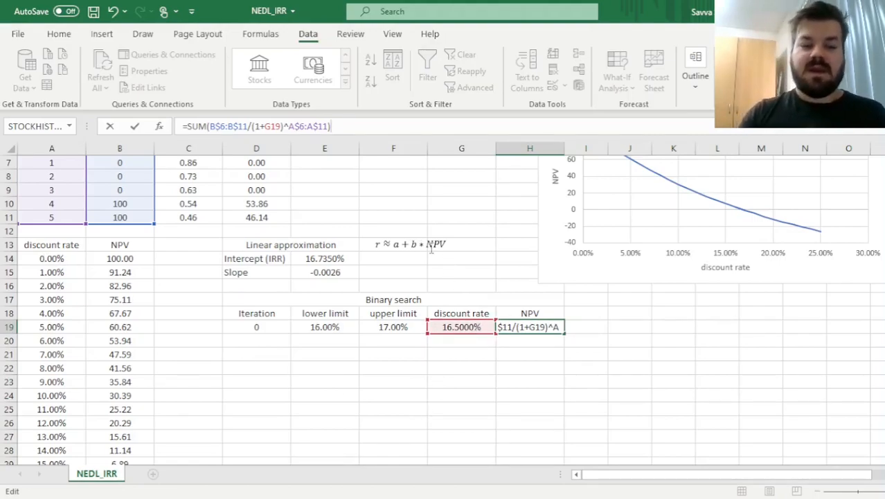
pyautogui.press('Return')
pyautogui.press('Up')
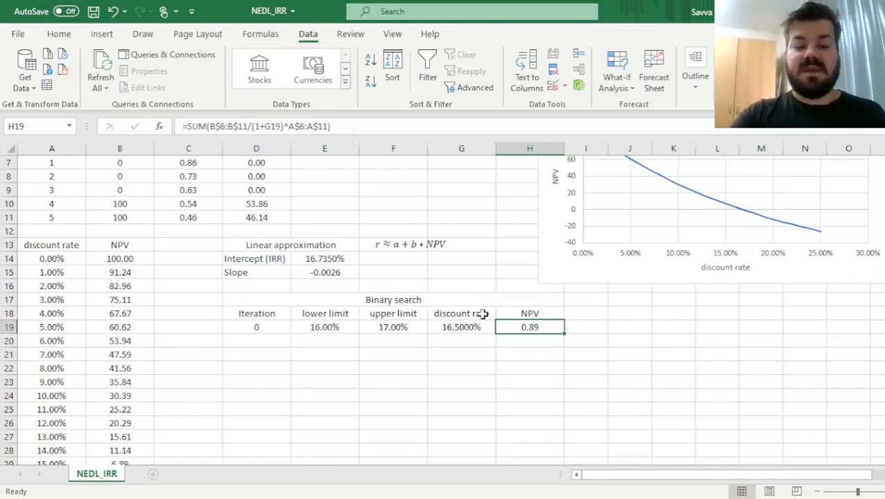
pyautogui.click(454, 331)
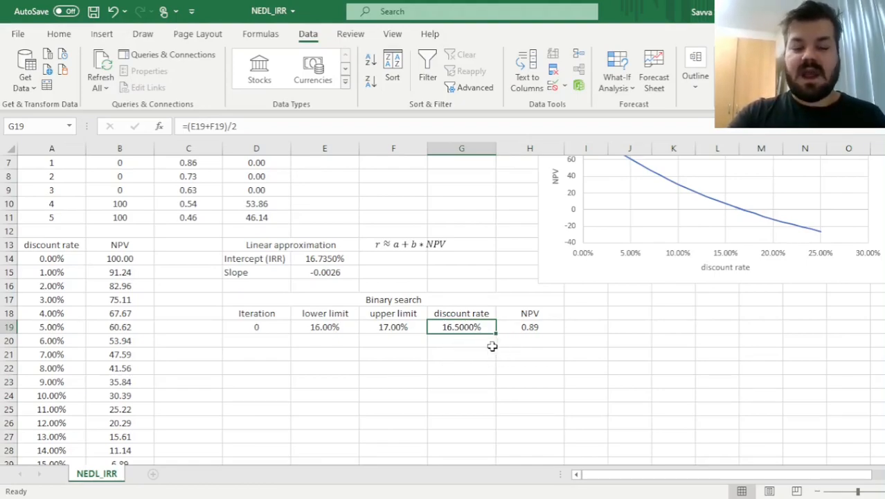
pyautogui.click(531, 334)
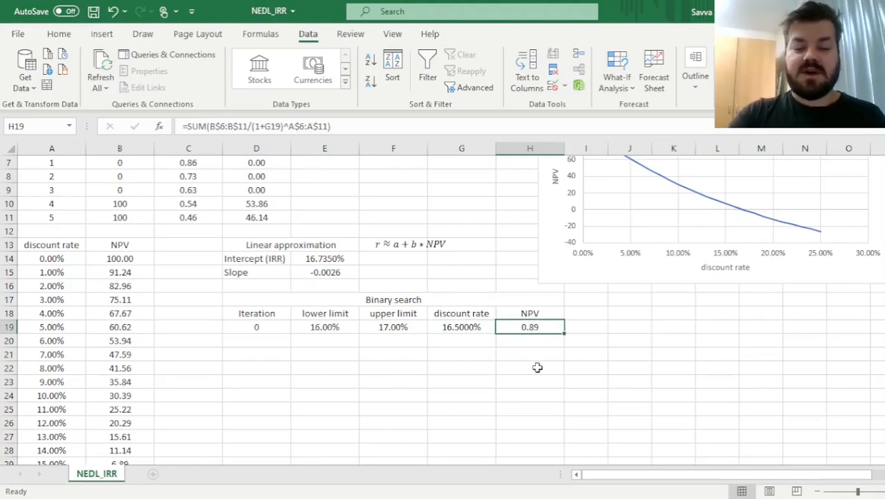
pyautogui.click(457, 325)
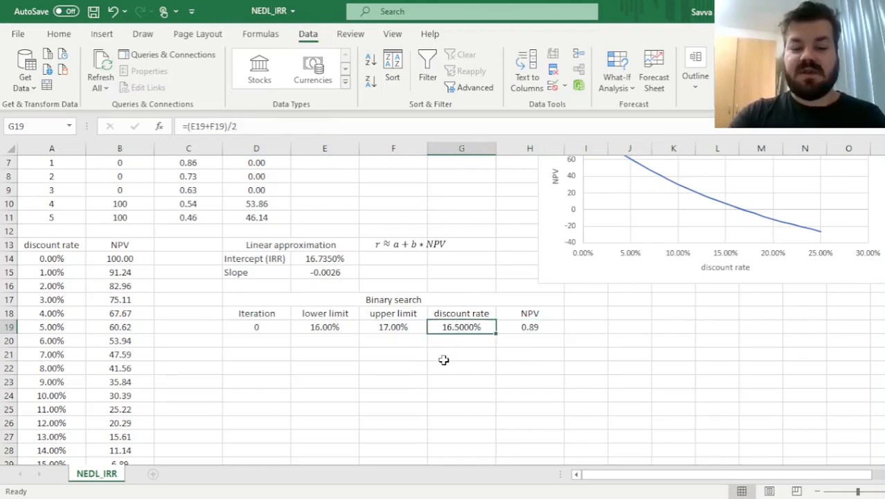
pyautogui.click(403, 329)
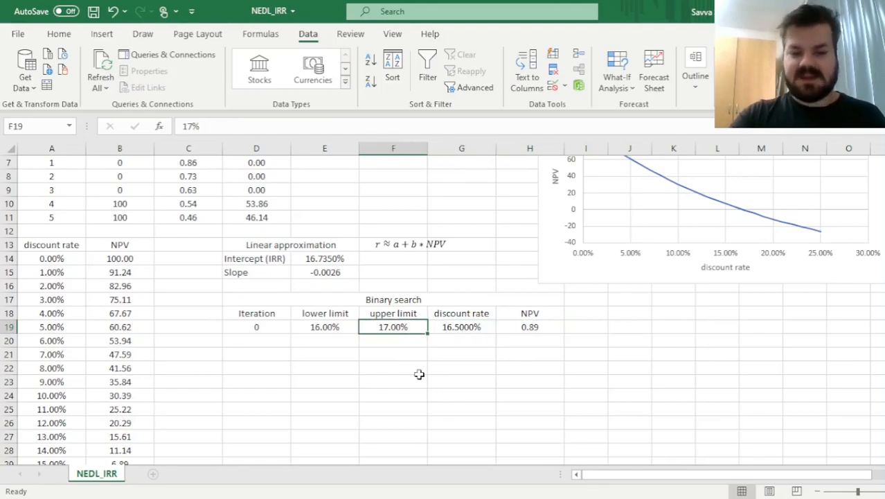
# Number the next iteration in D20 with the formula =D19+1.
pyautogui.click(287, 348)
pyautogui.write('=')
pyautogui.press('Up')
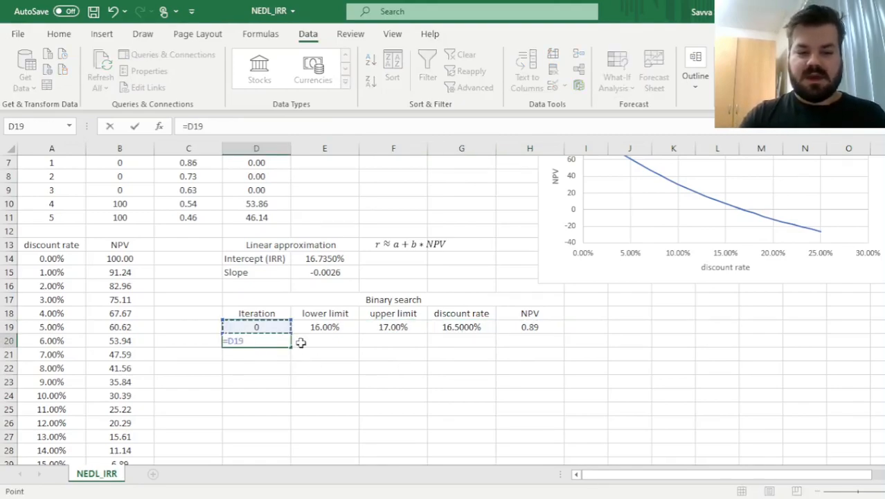
pyautogui.write('+1')
pyautogui.hotkey('ctrl', 'Return')
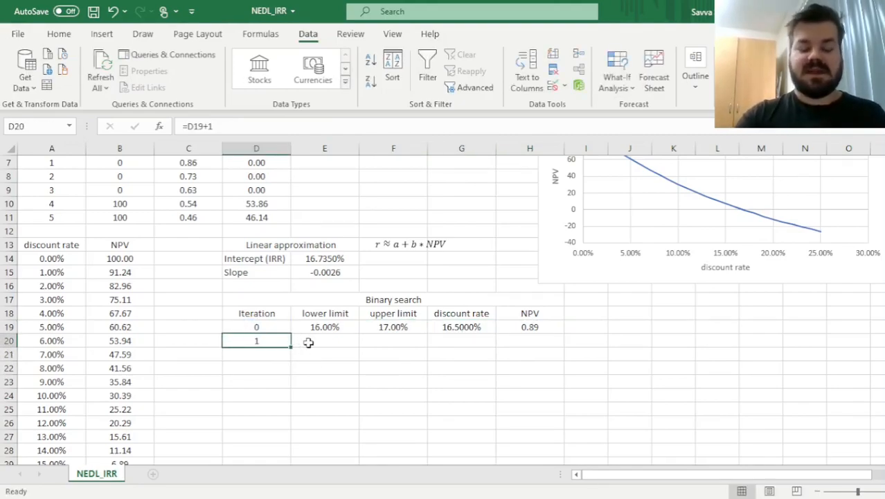
# Enter the lower limit update rule in E20 as =IF(H19>0,G19,E19).
pyautogui.click(321, 341)
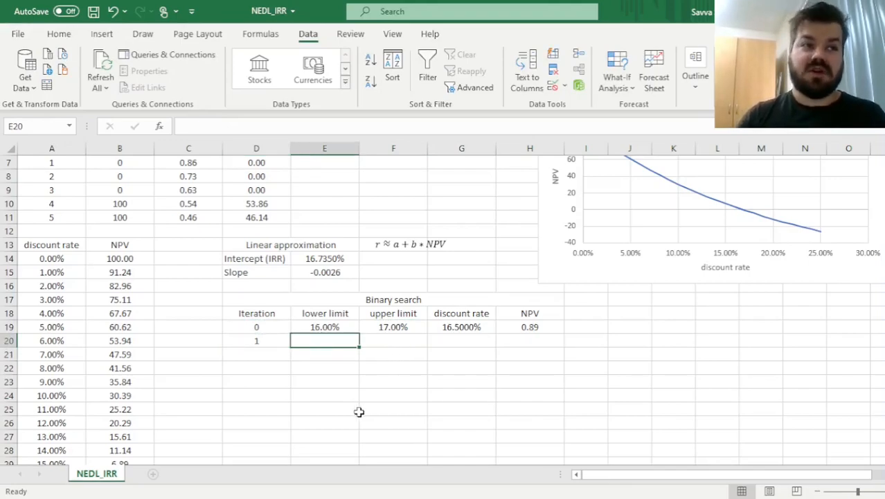
pyautogui.write('=IF(')
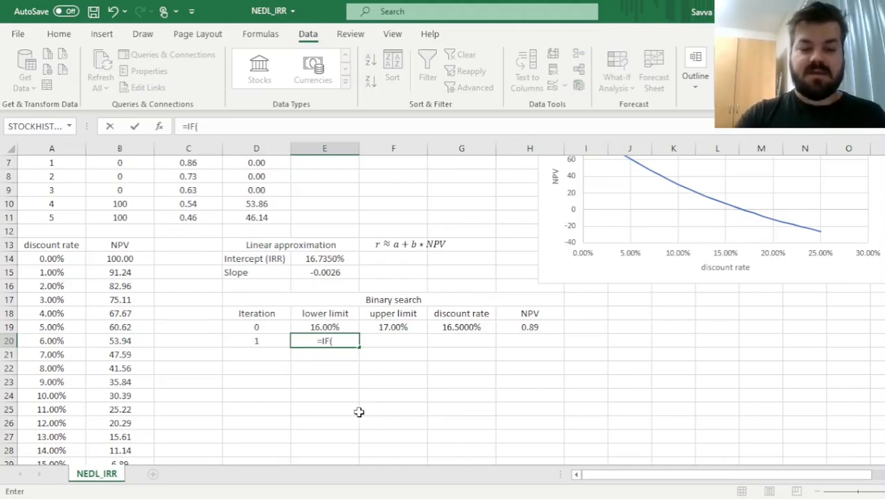
pyautogui.click(551, 327)
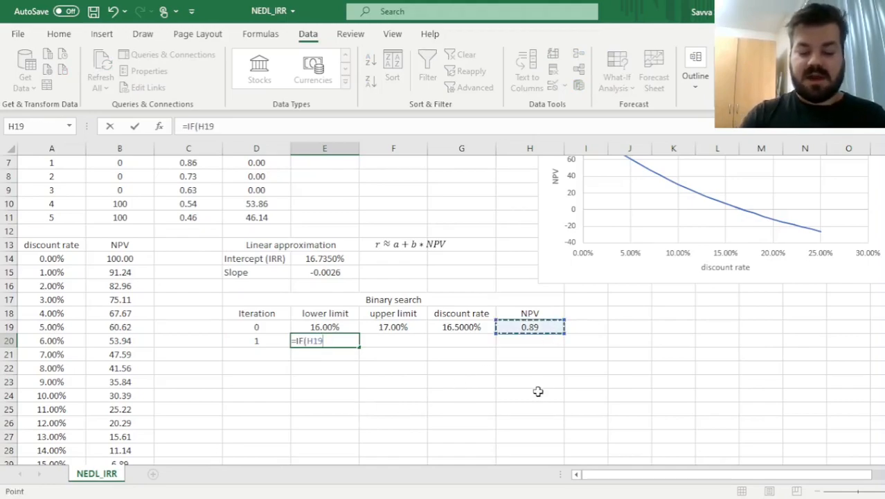
pyautogui.write('>0,')
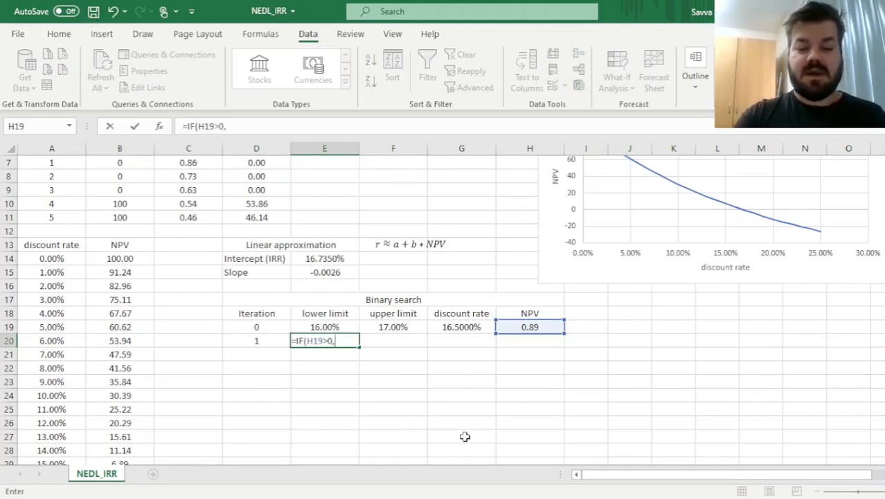
pyautogui.click(456, 328)
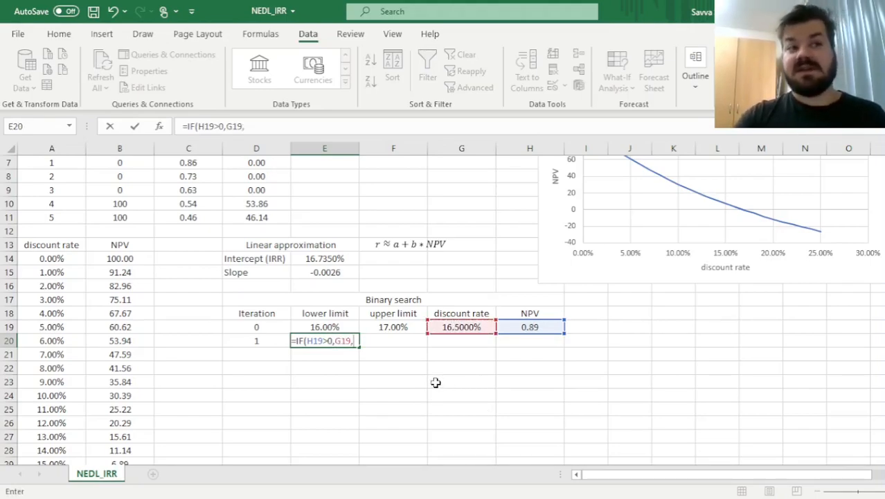
pyautogui.click(316, 327)
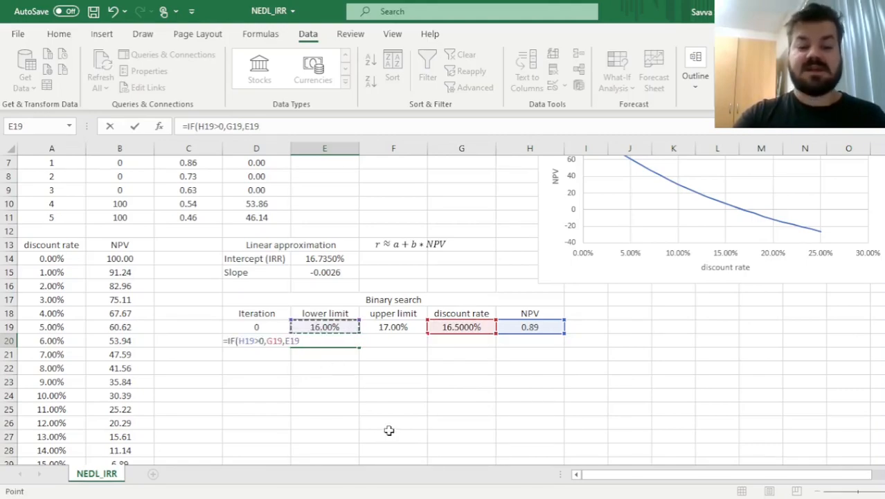
pyautogui.press('Return')
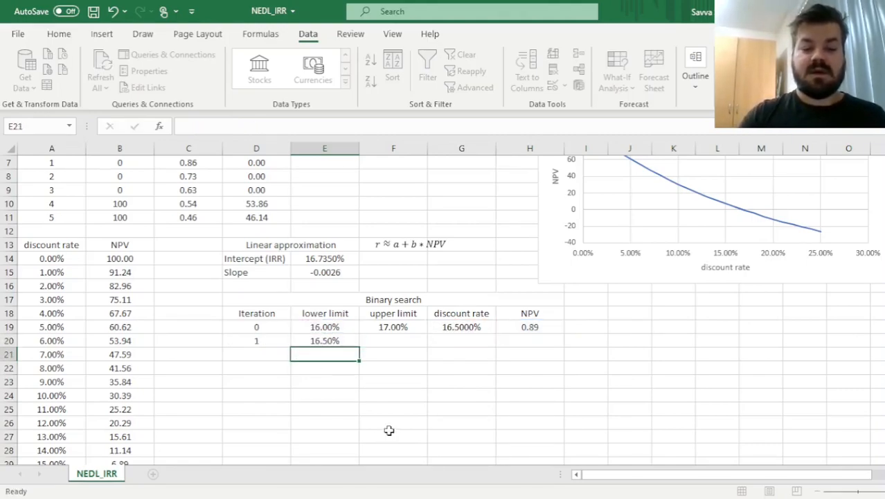
# Enter the upper limit update rule in F20 as =IF(H19>0,F19,G19).
pyautogui.press('Up')
pyautogui.press('Right')
pyautogui.write('=IF')
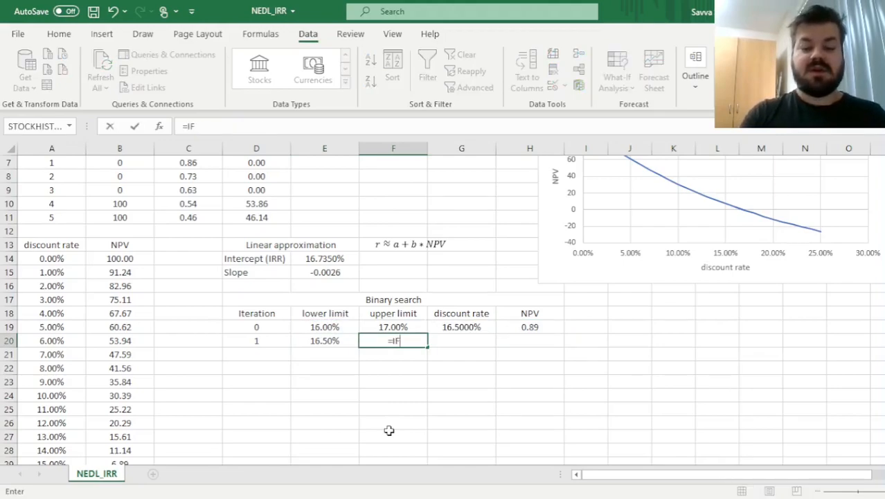
pyautogui.write('(')
pyautogui.press('Up')
pyautogui.press('Right')
pyautogui.press('Right')
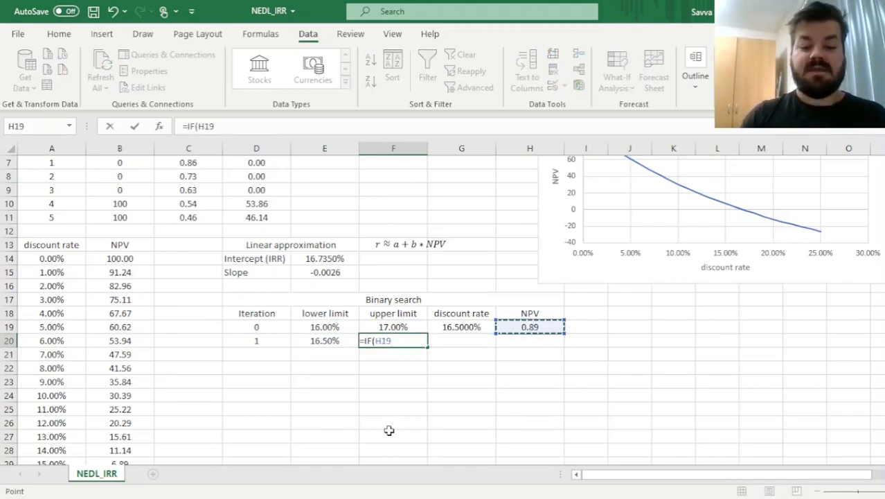
pyautogui.write('>')
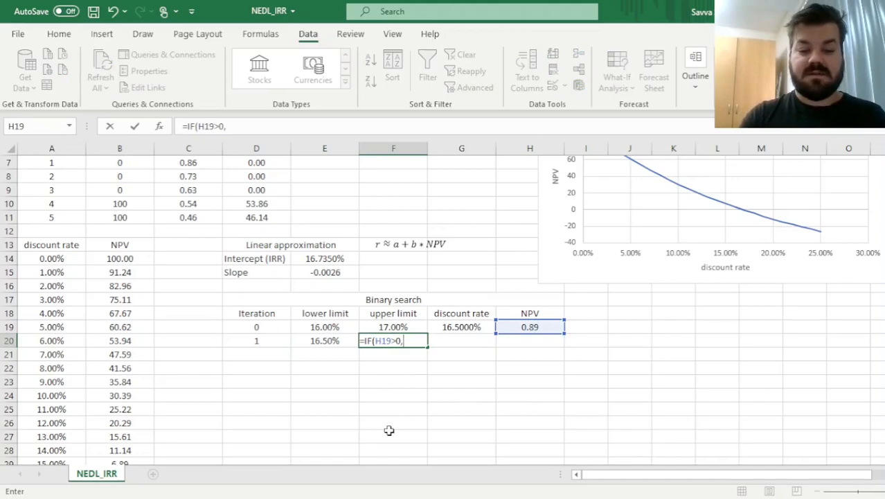
pyautogui.write('0,')
pyautogui.click(405, 328)
pyautogui.write(',')
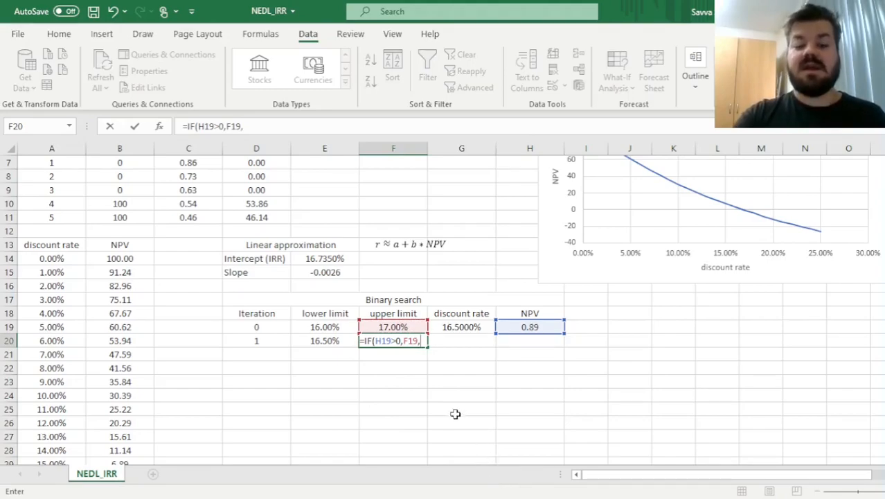
pyautogui.click(458, 330)
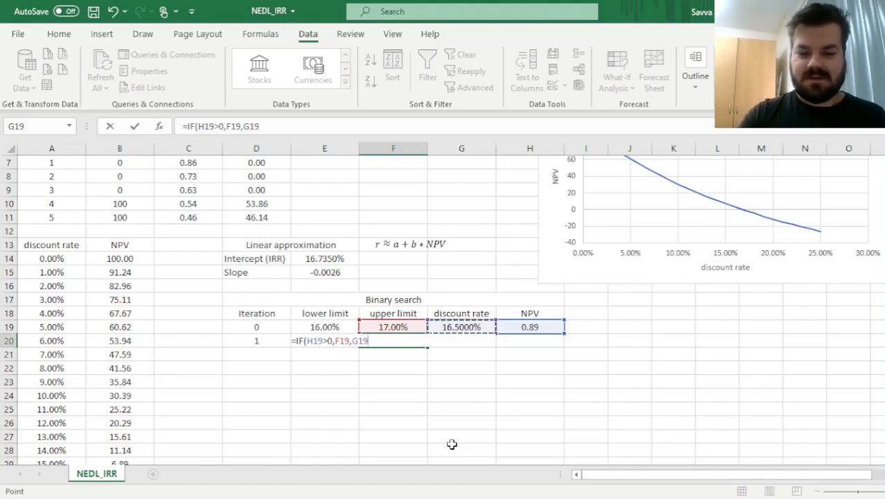
pyautogui.write(')')
pyautogui.press('Return')
pyautogui.press('Up')
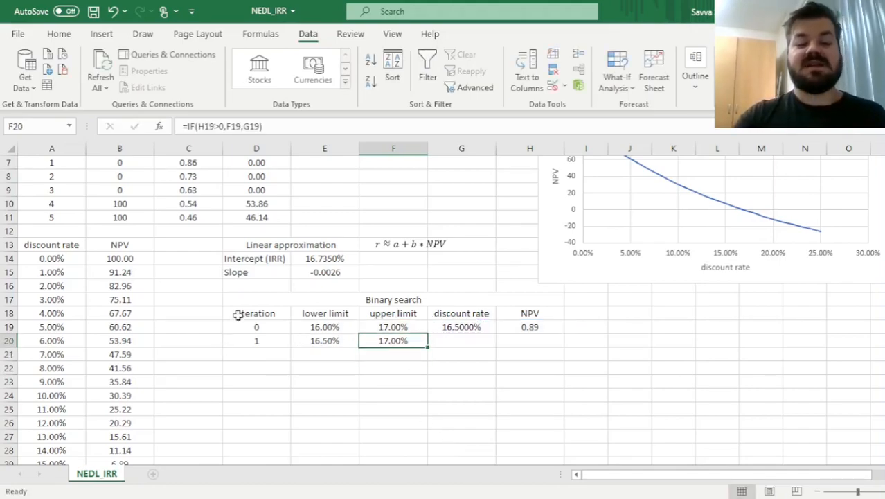
# Fill the discount rate and NPV formulas from G19:H19 down to row 20 and check the new values against row 19.
pyautogui.moveTo(326, 346); pyautogui.dragTo(391, 342)
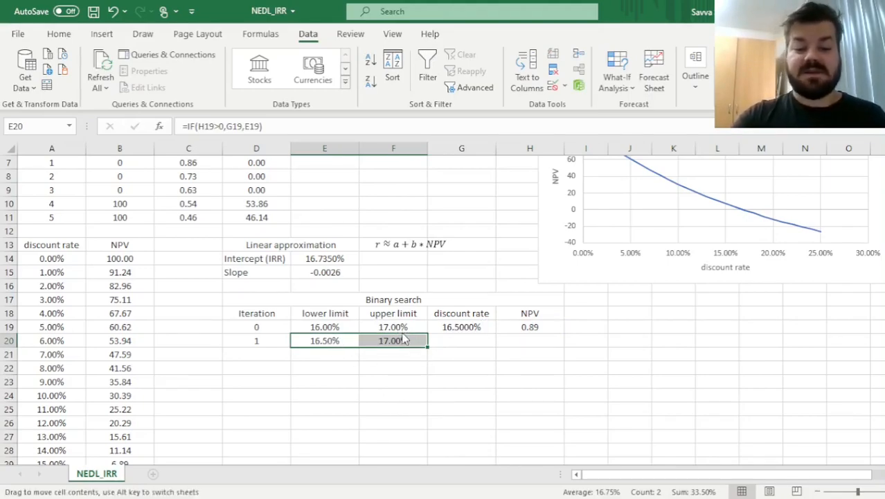
pyautogui.click(478, 327)
pyautogui.keyDown('shift'); pyautogui.click(502, 327); pyautogui.keyUp('shift')
pyautogui.moveTo(564, 333); pyautogui.dragTo(566, 347)
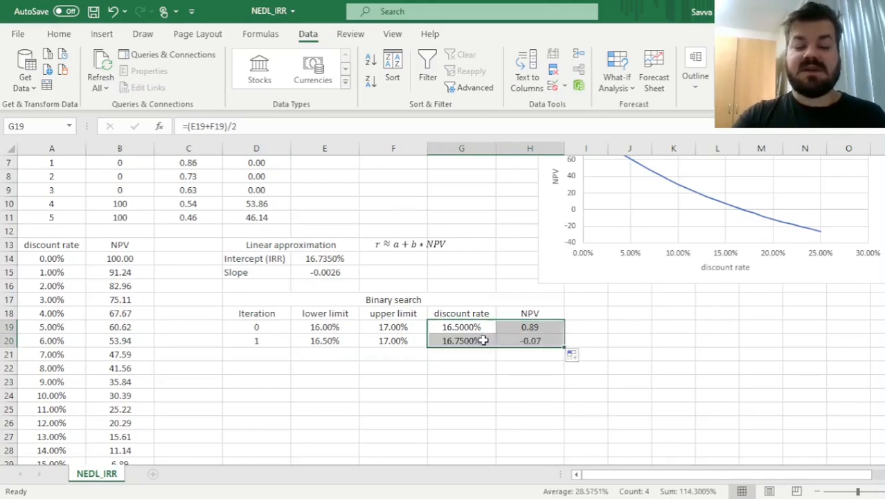
pyautogui.click(470, 340)
pyautogui.click(525, 350)
pyautogui.click(471, 341)
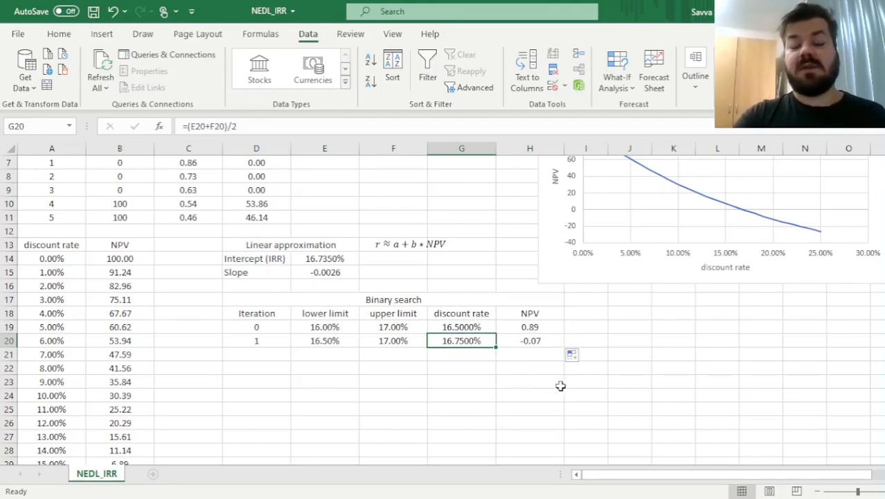
pyautogui.click(530, 345)
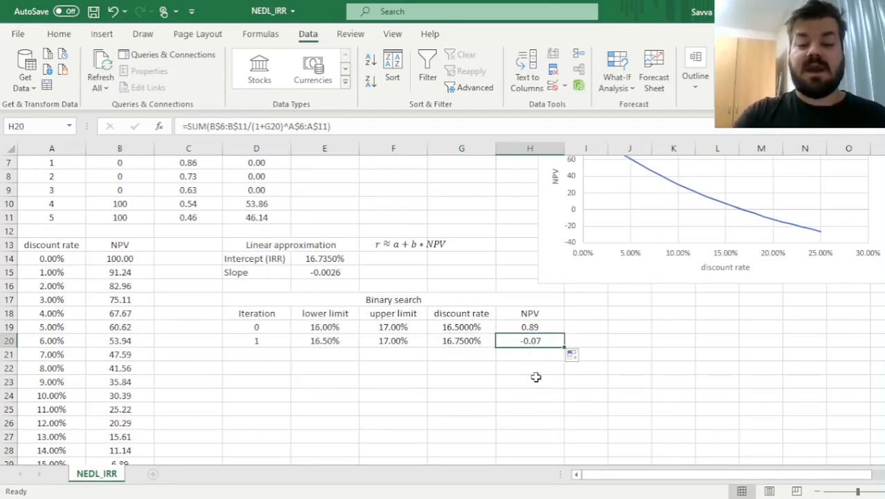
pyautogui.click(526, 330)
pyautogui.click(533, 354)
# Fill the binary search formulas in D20:H20 down to row 39 to run 20 iterations.
pyautogui.moveTo(258, 339); pyautogui.dragTo(550, 222)
pyautogui.scroll(7, 417, 310)
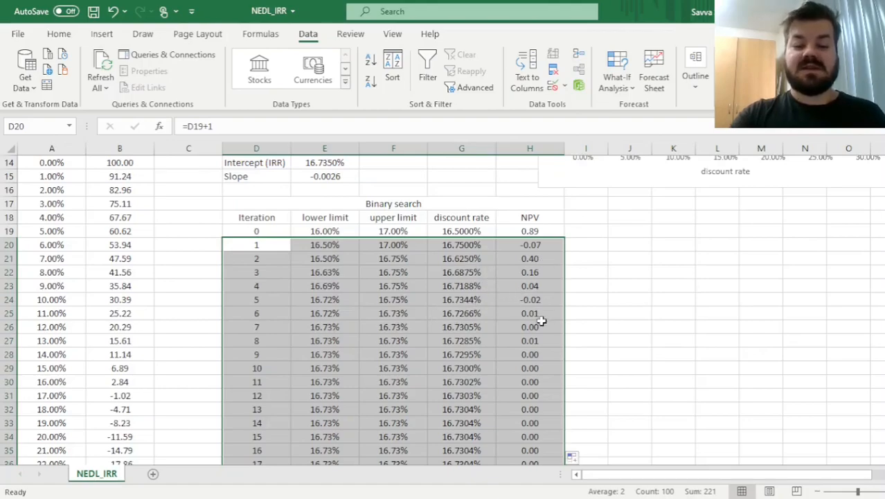
# Examine how the discount rate and NPV columns of the binary search converge over the iterations down to row 39.
pyautogui.moveTo(533, 353); pyautogui.dragTo(550, 453)
pyautogui.moveTo(464, 295); pyautogui.dragTo(463, 452)
pyautogui.click(463, 450)
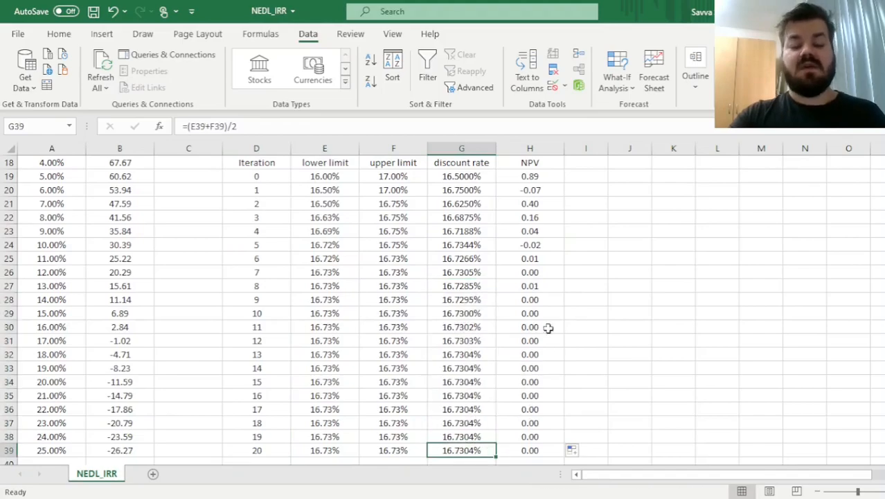
pyautogui.scroll(6, 587, 320)
pyautogui.scroll(-9, 605, 319)
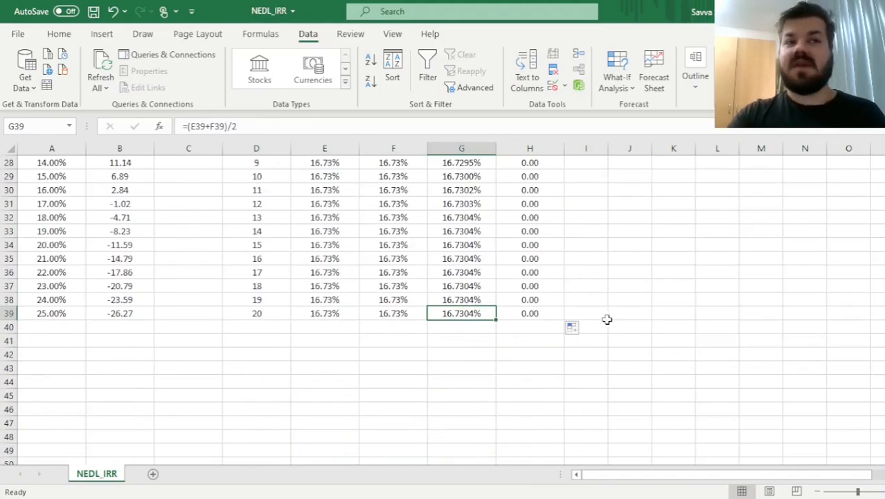
pyautogui.scroll(1, 592, 328)
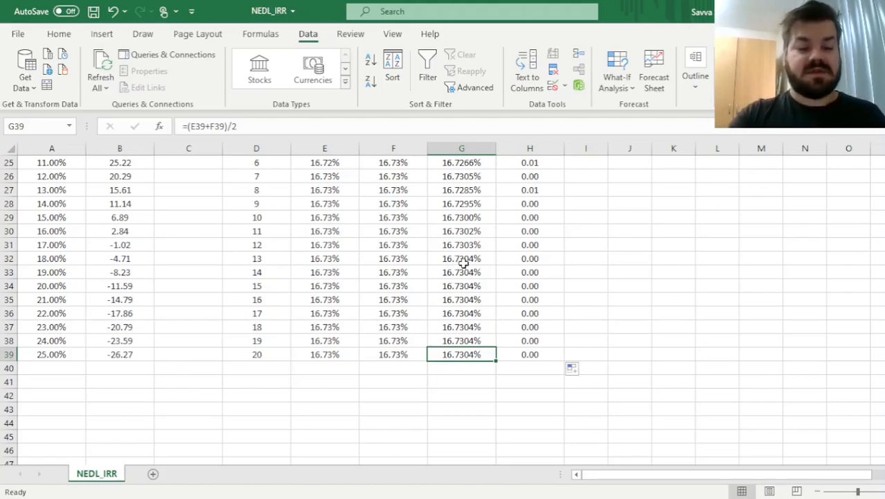
pyautogui.scroll(1, 461, 262)
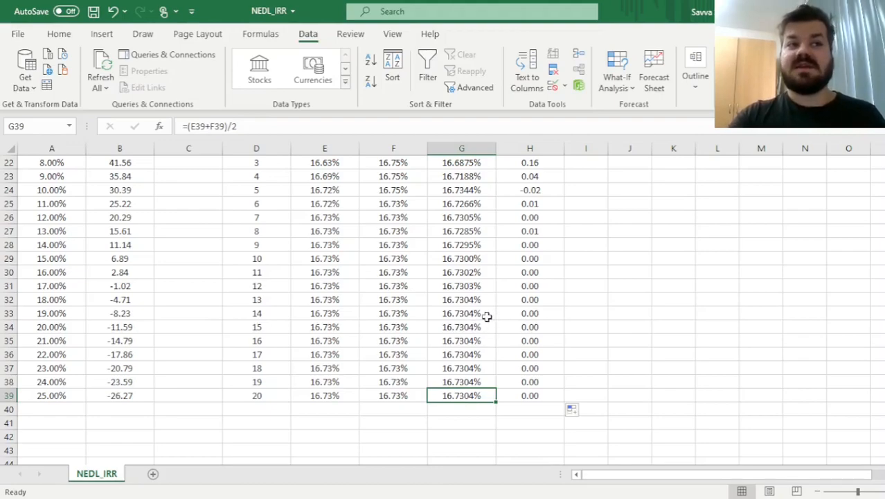
pyautogui.scroll(7, 487, 316)
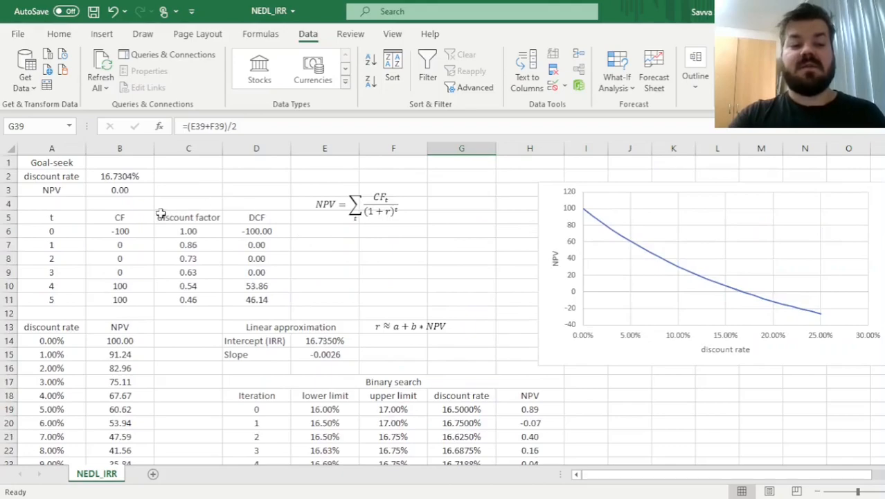
# Compare the goal-seek discount rate in B2 with the binary search discount rate at iteration 13 in row 32.
pyautogui.click(118, 174)
pyautogui.scroll(-1, 583, 321)
pyautogui.scroll(-6, 584, 320)
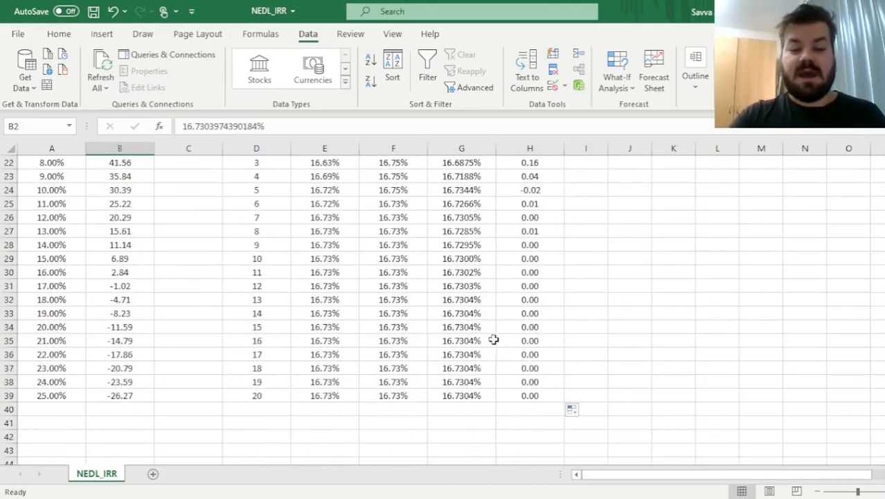
pyautogui.moveTo(253, 299); pyautogui.dragTo(475, 296)
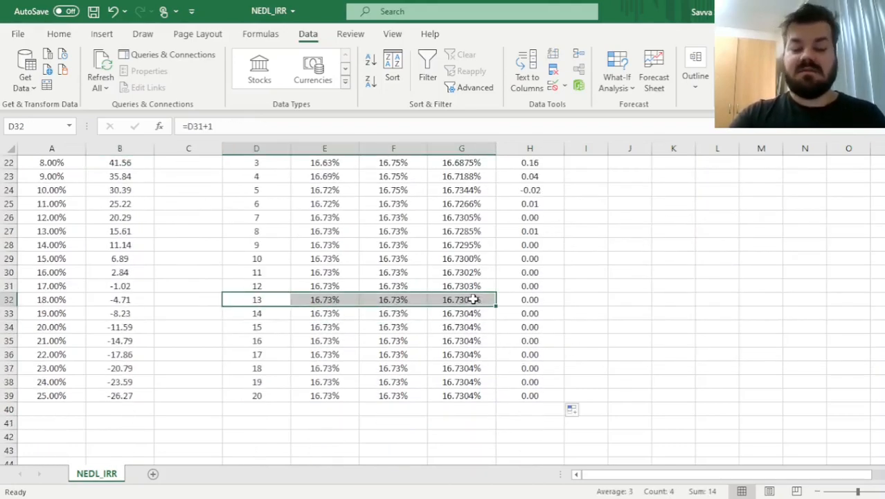
pyautogui.click(474, 299)
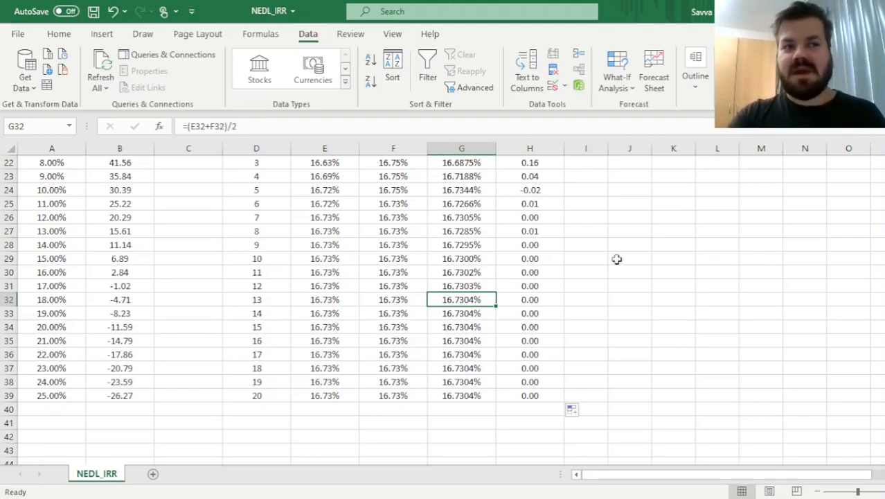
pyautogui.scroll(7, 438, 222)
pyautogui.click(121, 176)
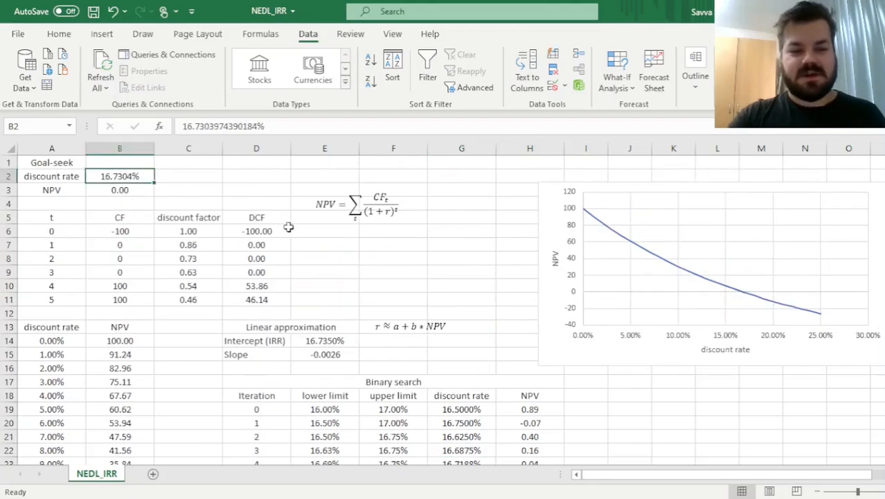
pyautogui.scroll(-3, 401, 286)
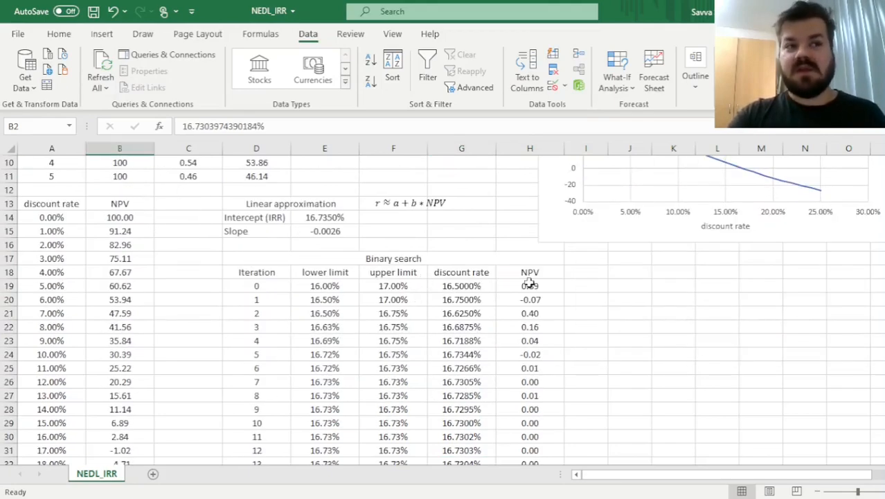
# Set the starting lower limit in E19 to 0% and upper limit in F19 to 25%, and review the iterations through row 39.
pyautogui.scroll(2, 520, 291)
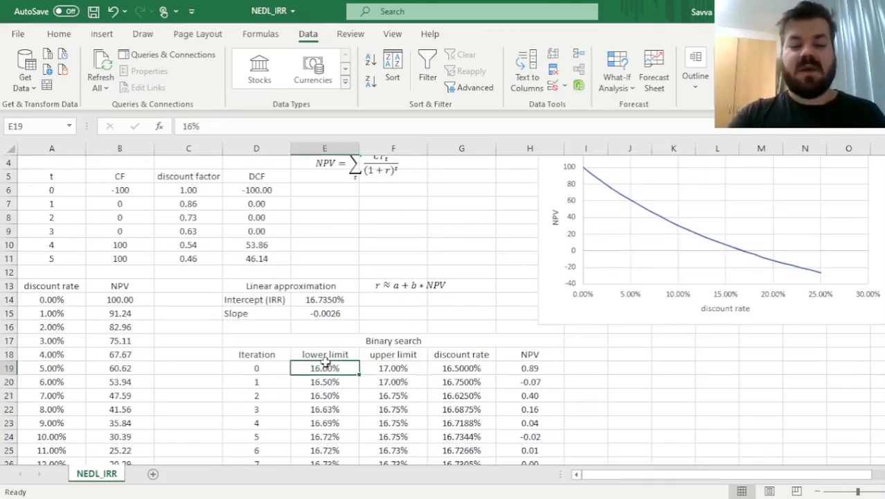
pyautogui.moveTo(326, 367); pyautogui.dragTo(395, 367)
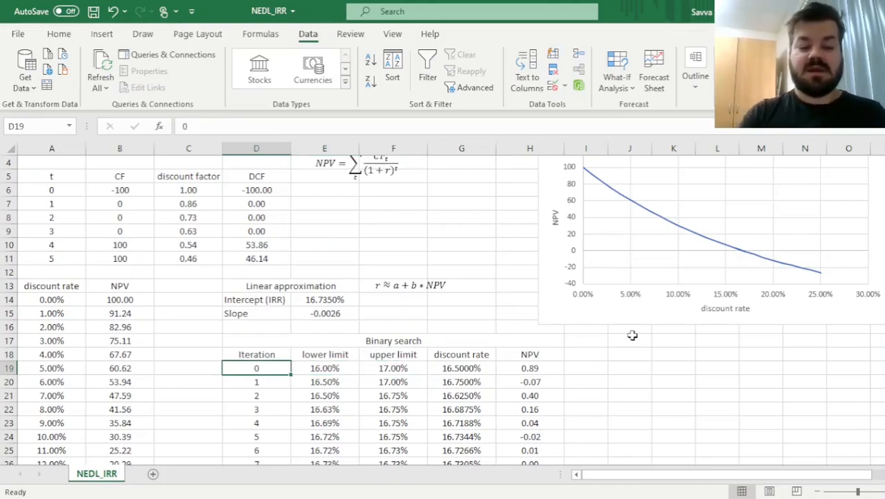
pyautogui.write('0')
pyautogui.press('Return')
pyautogui.write('25%')
pyautogui.press('Tab')
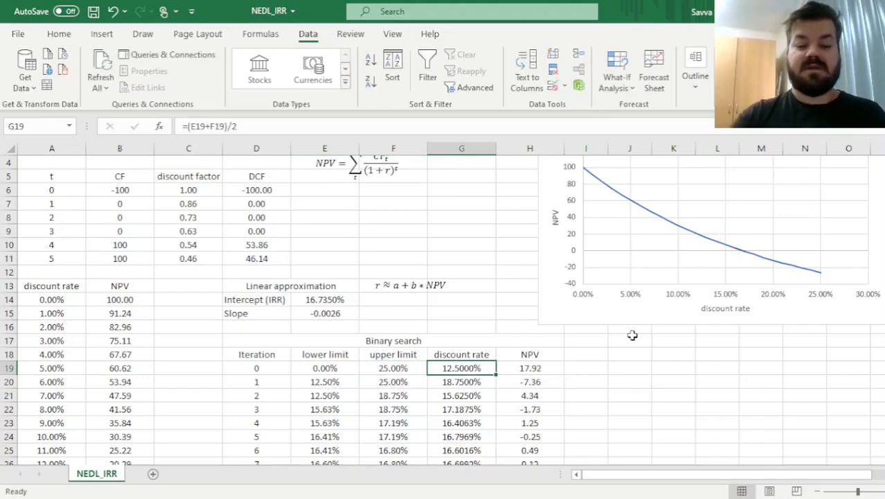
pyautogui.scroll(-5, 633, 335)
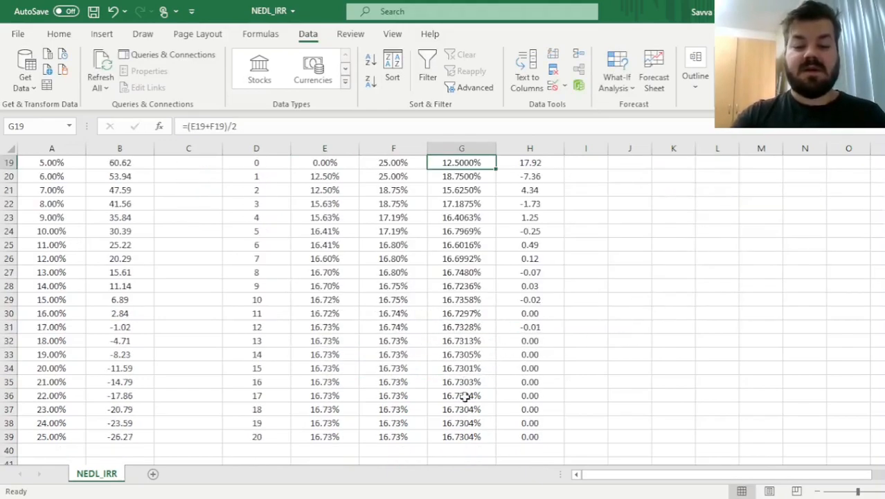
pyautogui.moveTo(464, 394); pyautogui.dragTo(250, 395)
pyautogui.click(251, 395)
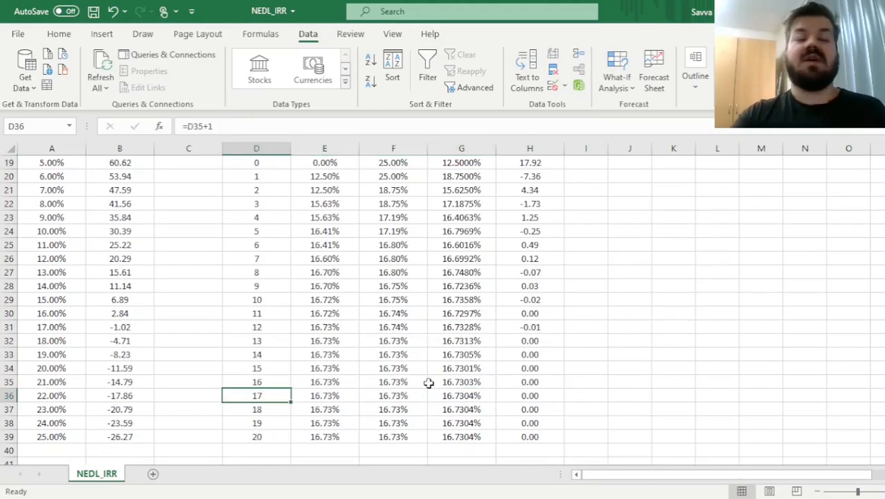
pyautogui.scroll(6, 300, 357)
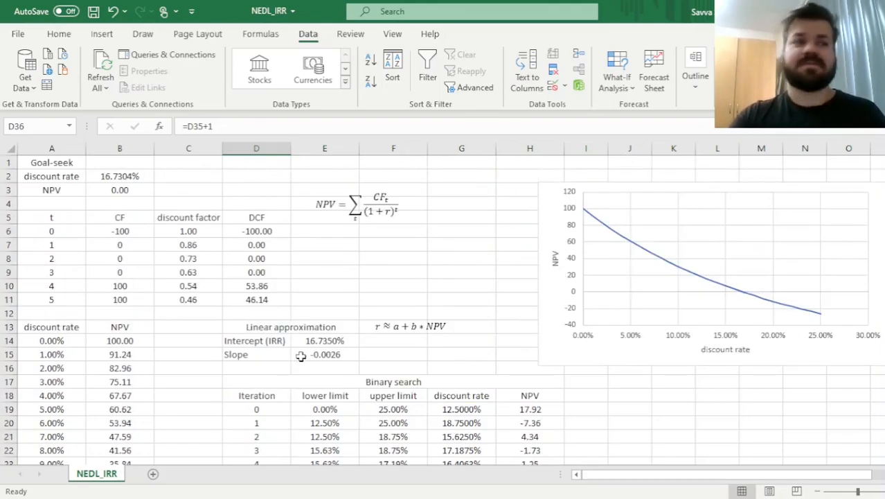